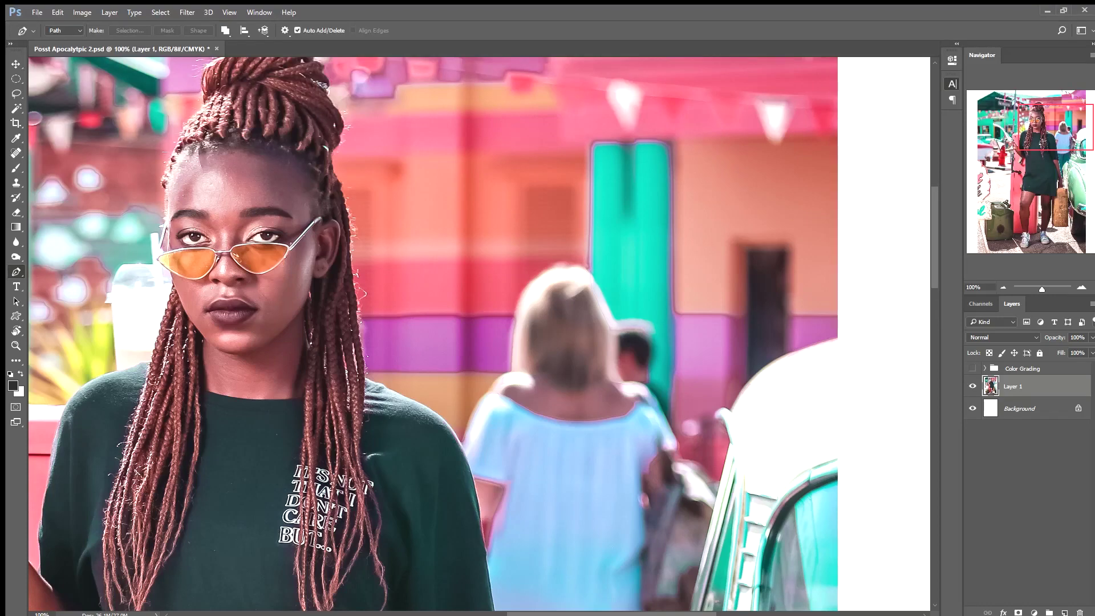
Trace the Pen path around the woman, following the edge of her braids
scroll(307, 513, up, 5)
scroll(456, 342, up, 10)
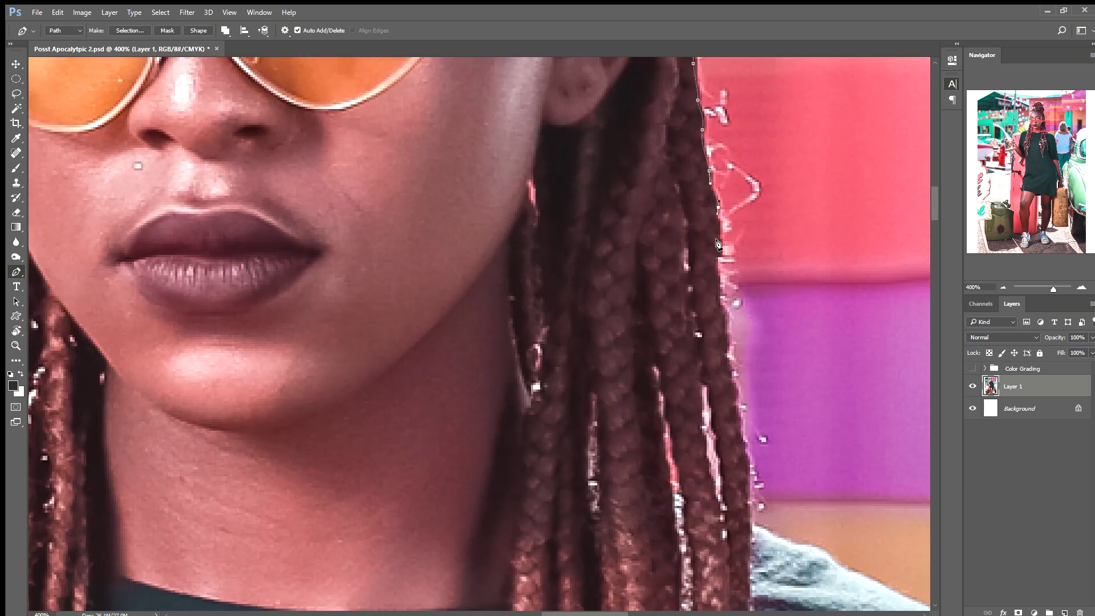
scroll(727, 333, down, 2)
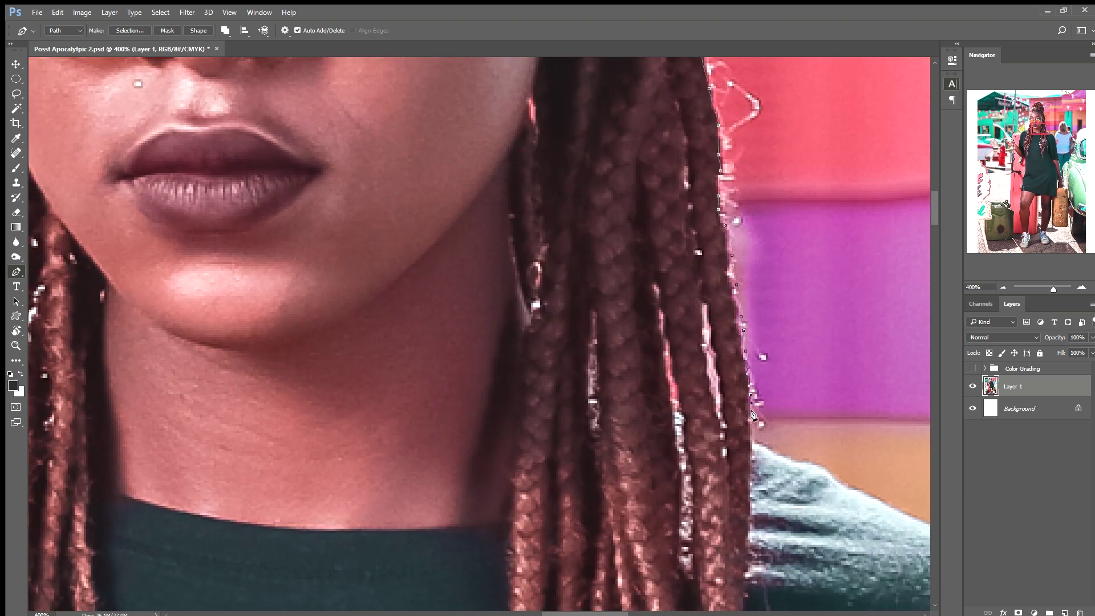
scroll(747, 399, down, 3)
scroll(747, 399, right, 3)
drag(663, 359, 699, 378)
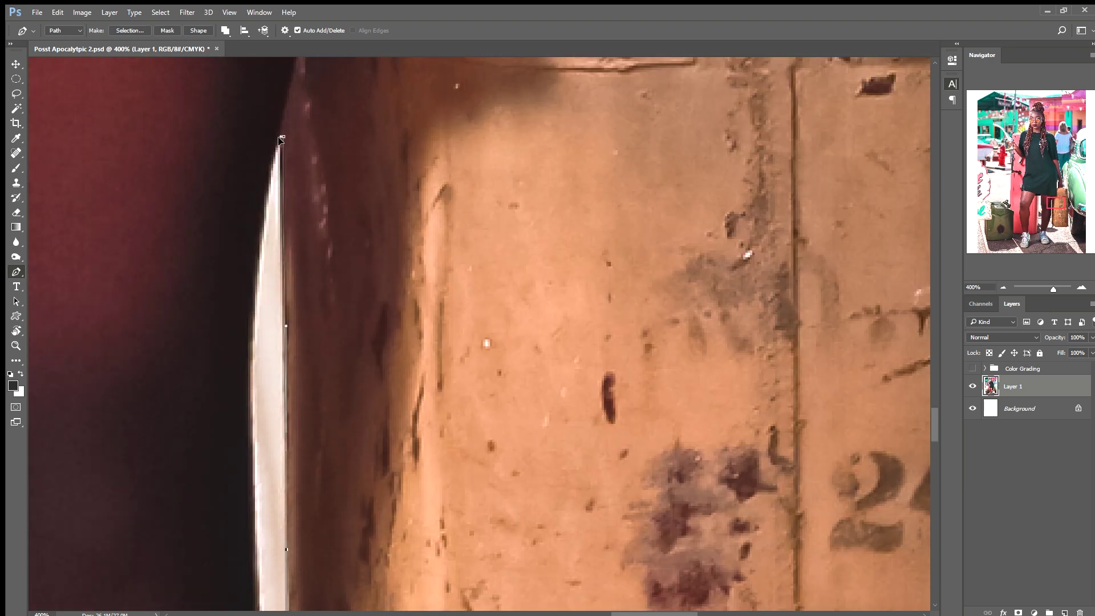
Finish the outline along the fuel hose and jerry can, then copy the woman onto Layer 2
scroll(254, 221, down, 2)
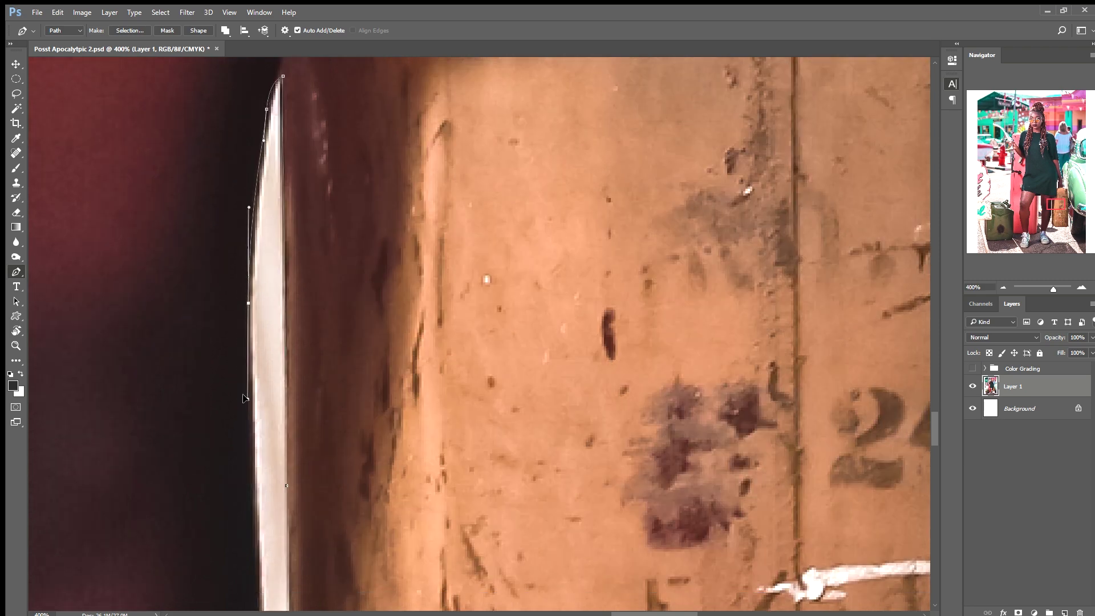
scroll(243, 397, down, 5)
scroll(260, 526, down, 1)
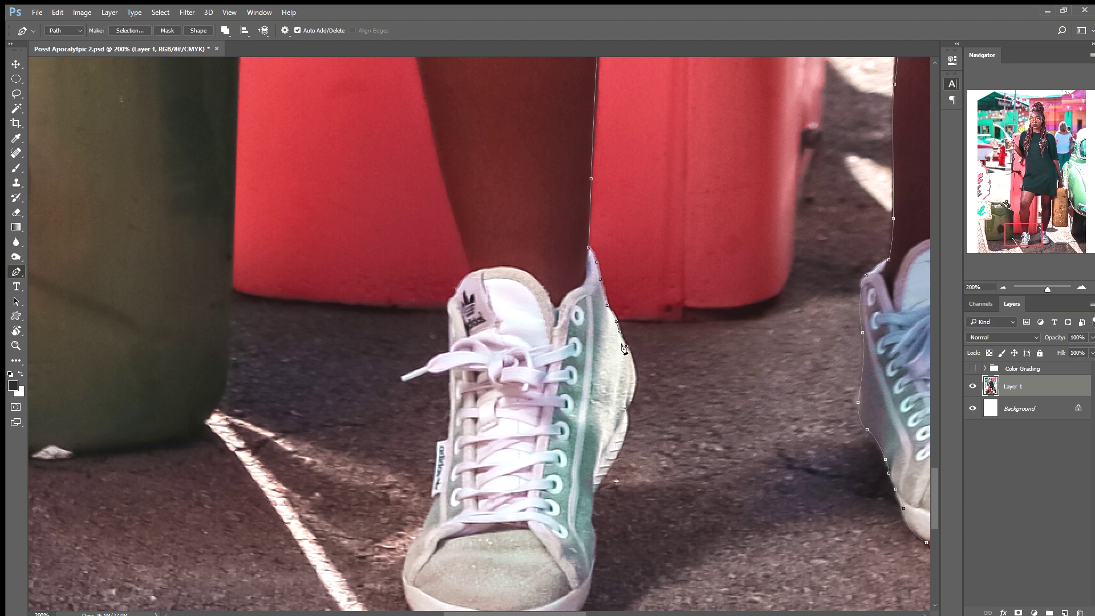
scroll(624, 410, down, 1)
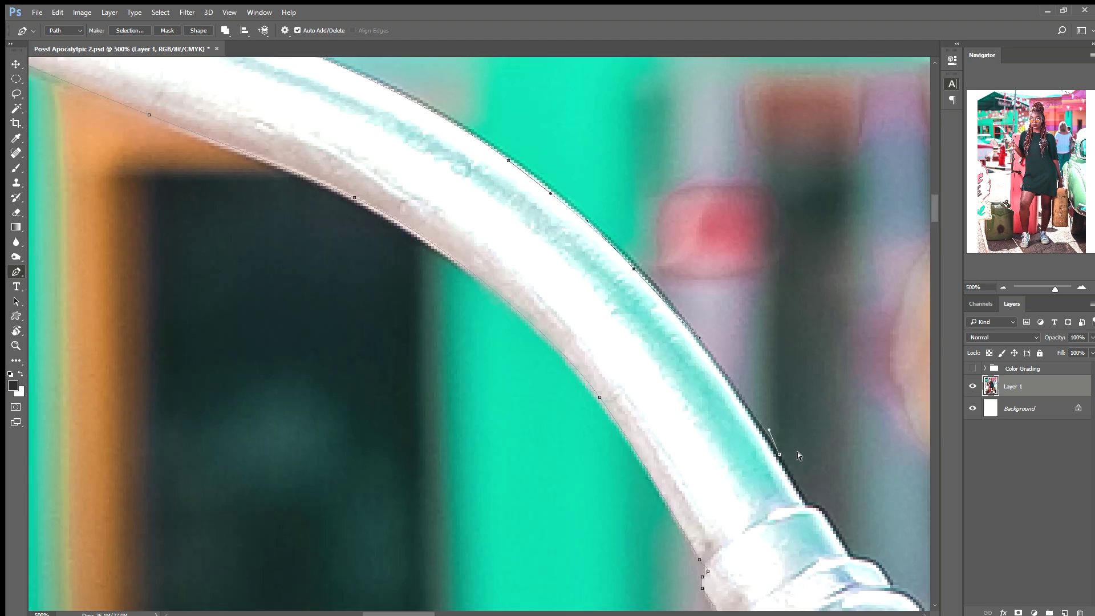
scroll(712, 363, down, 2)
scroll(718, 354, right, 1)
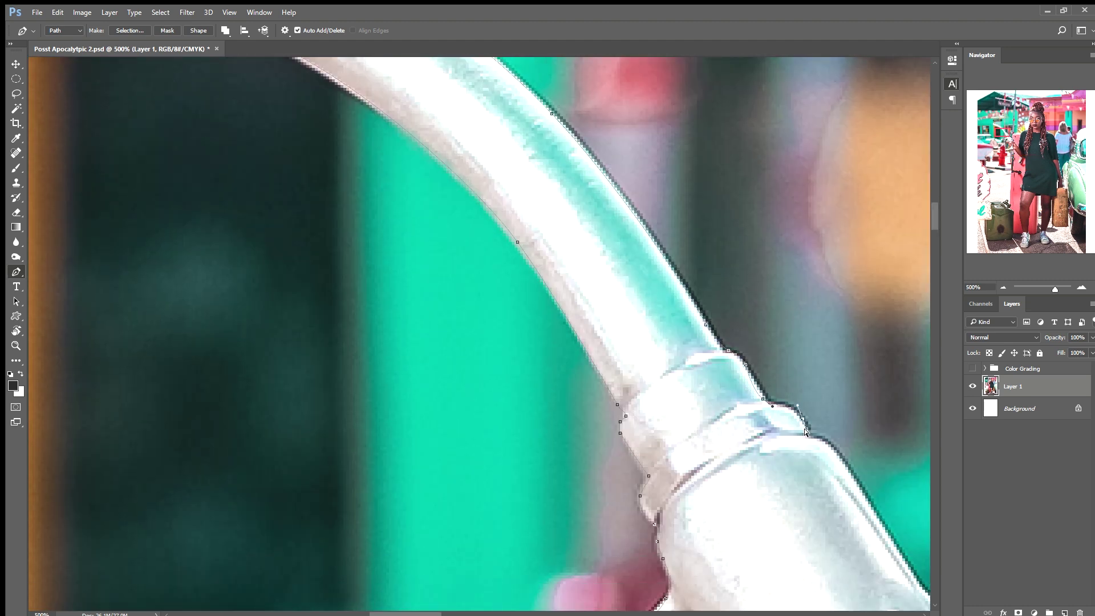
drag(804, 431, 489, 259)
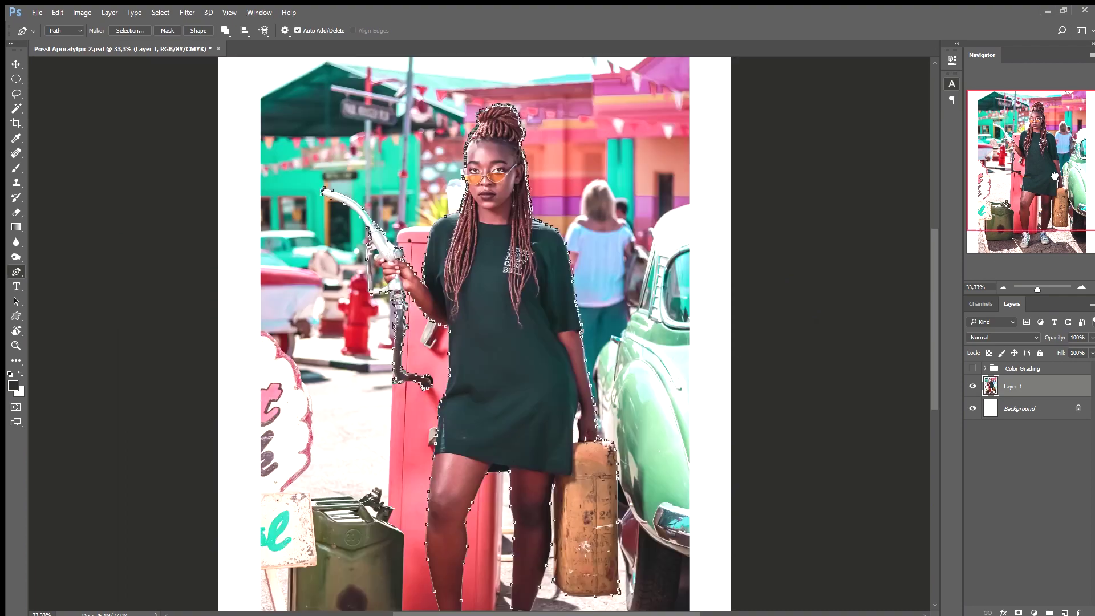
key(ctrl+j)
Select the Pen tool and zoom in closely on the nozzle and the car's edge
scroll(315, 195, up, 5)
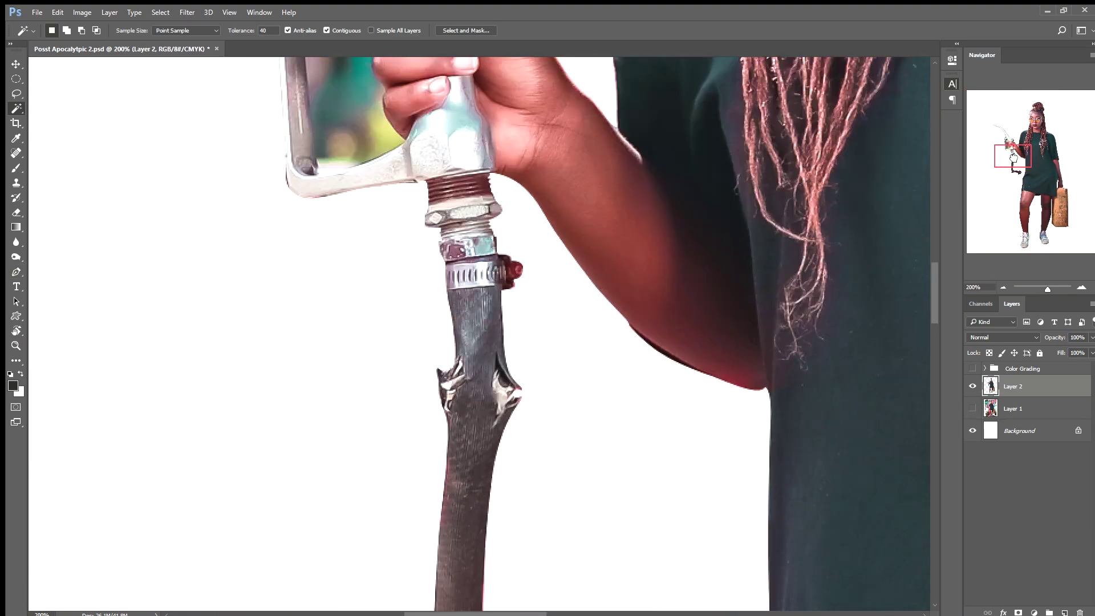
key(p)
key(ctrl+plus)
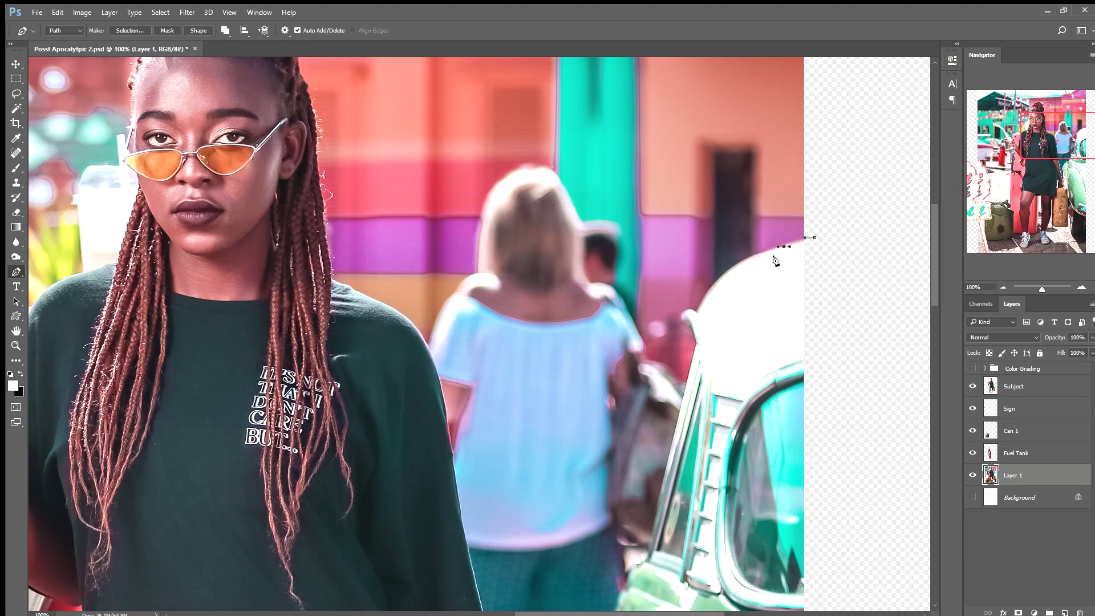
key(ctrl+plus)
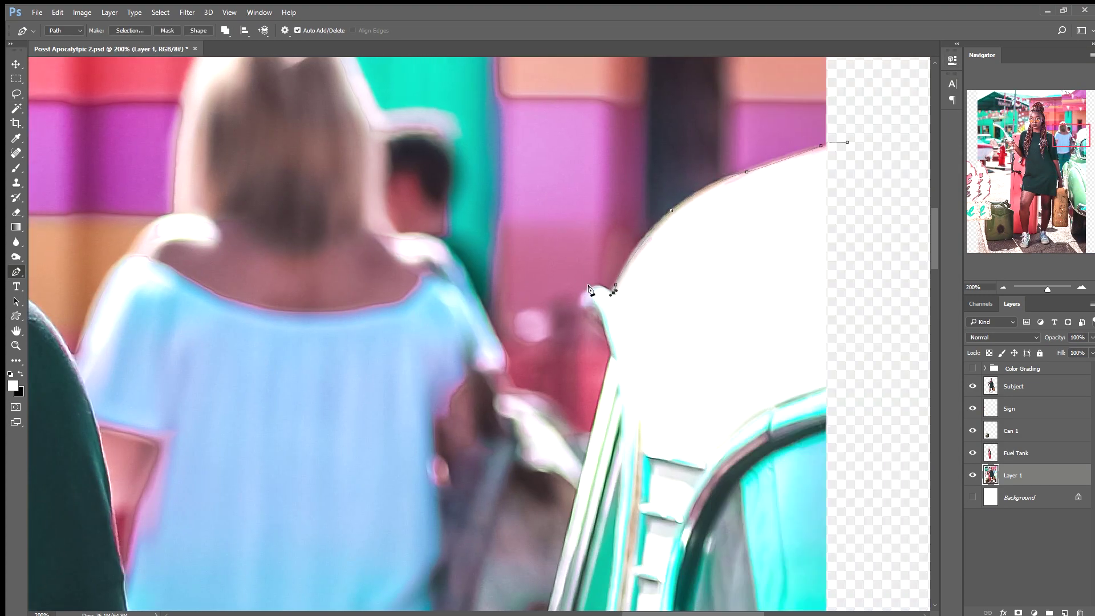
Start the Pen outline with anchors along the green car's top edge
scroll(570, 279, down, 10)
scroll(513, 256, down, 2)
scroll(457, 240, down, 2)
scroll(419, 222, down, 2)
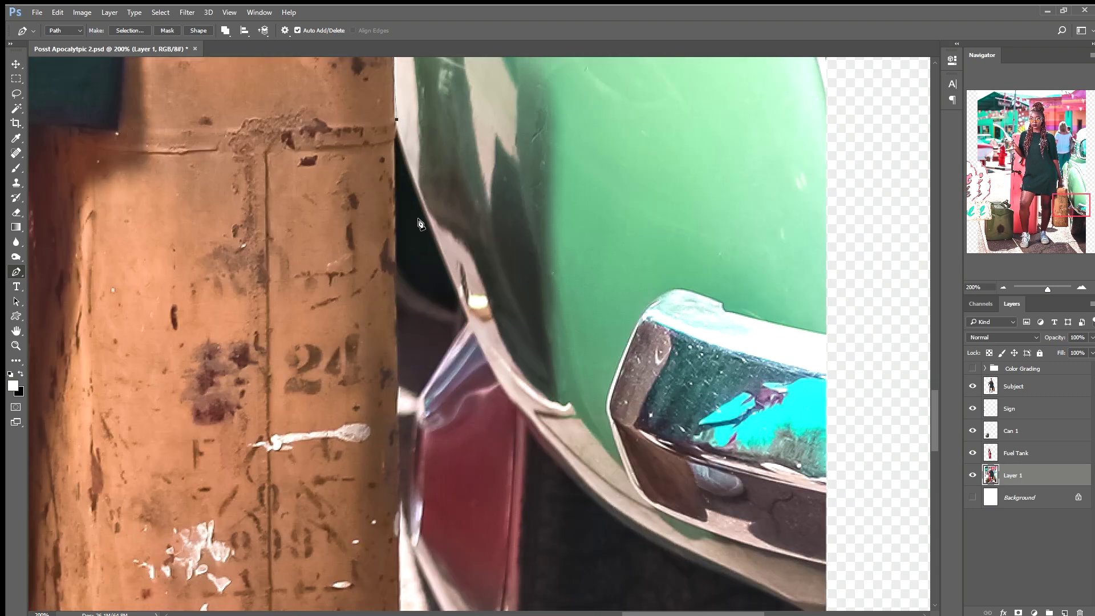
scroll(391, 293, down, 3)
click(419, 171)
scroll(419, 171, down, 3)
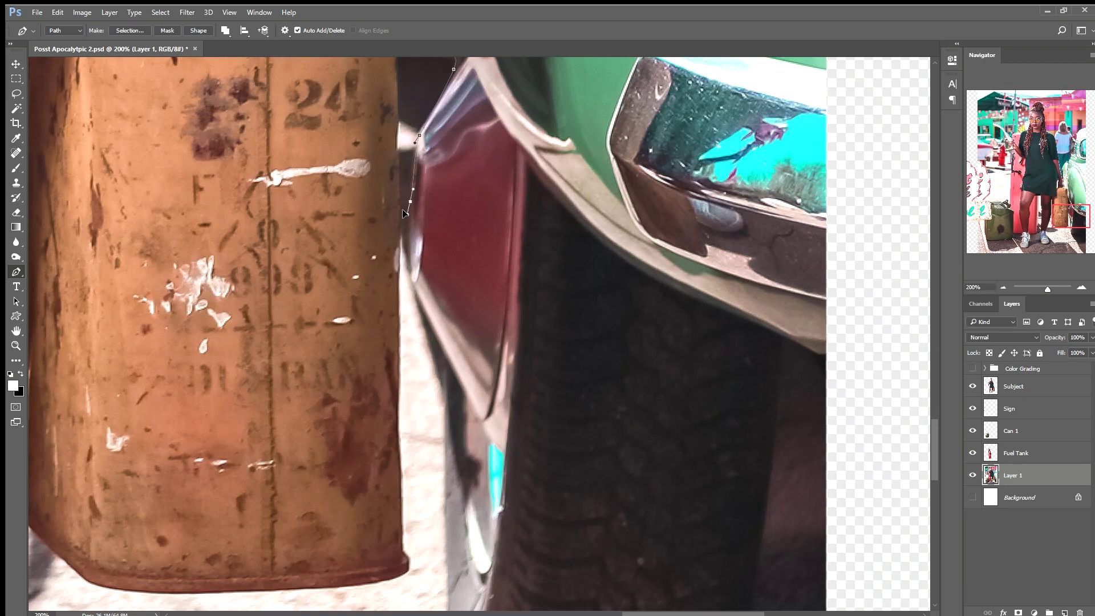
Continue the outline down the car's side and turn the path into a selection
click(409, 205)
scroll(418, 237, down, 2)
scroll(418, 237, down, 1)
scroll(418, 237, down, 5)
scroll(418, 237, down, 3)
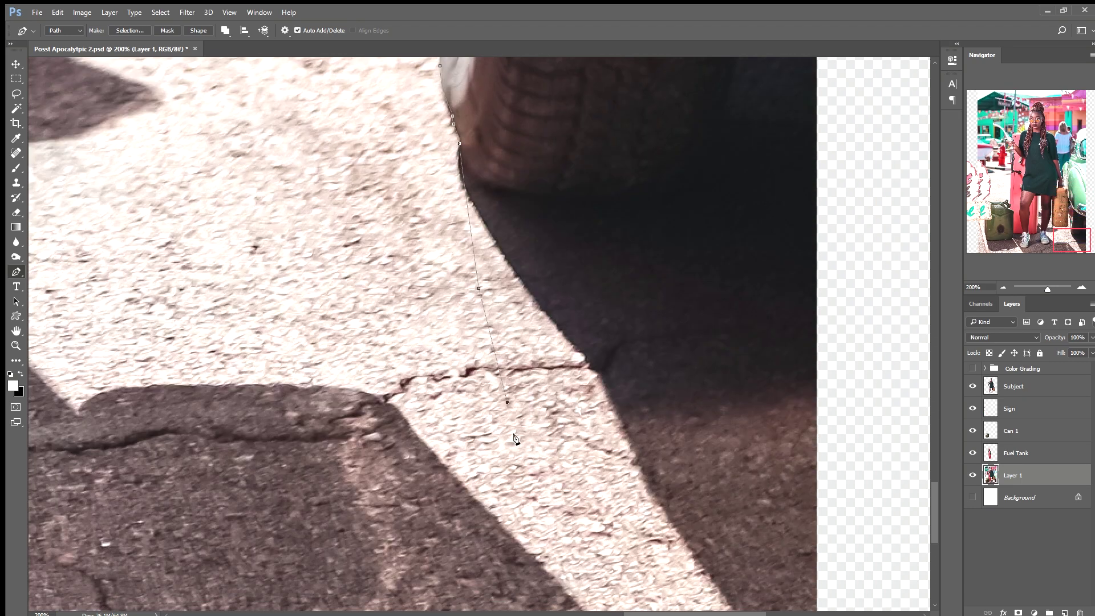
key(ctrl+Return)
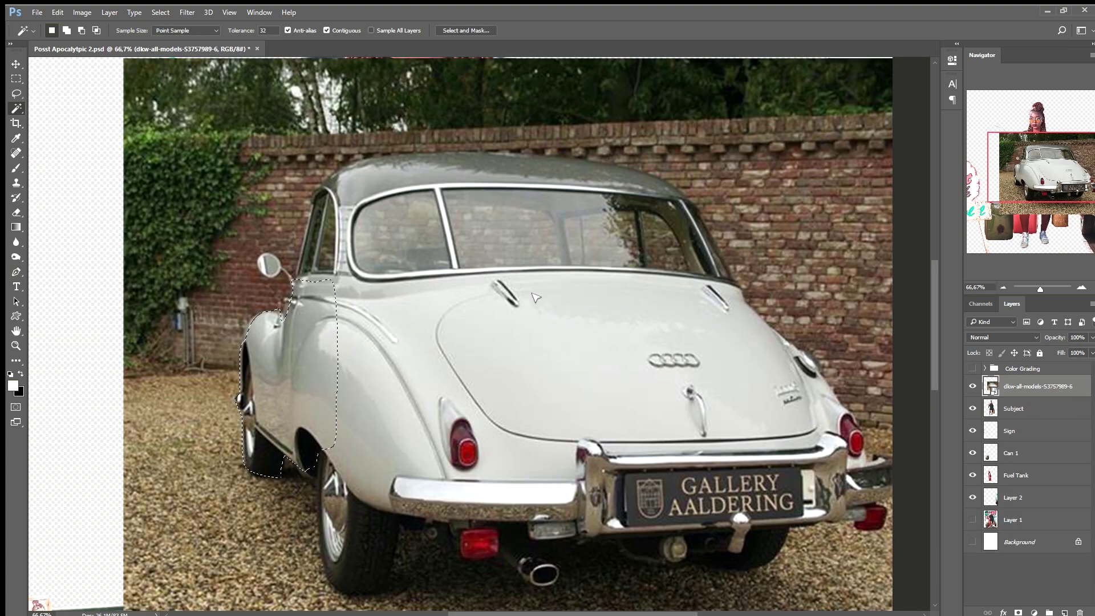
Copy the fender to Layer 3 and position it on the green car's front at reduced opacity
key(ctrl+j)
key(Delete)
key(ctrl+minus)
key(ctrl+t)
scroll(719, 238, down, 1)
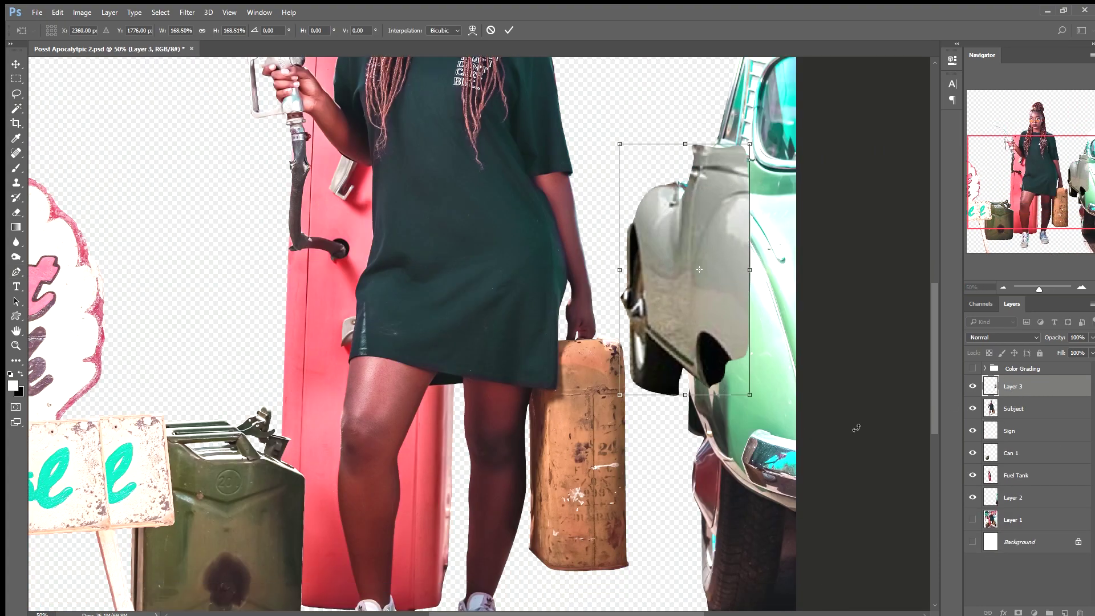
scroll(852, 425, down, 1)
key(7)
key(6)
drag(703, 274, 724, 296)
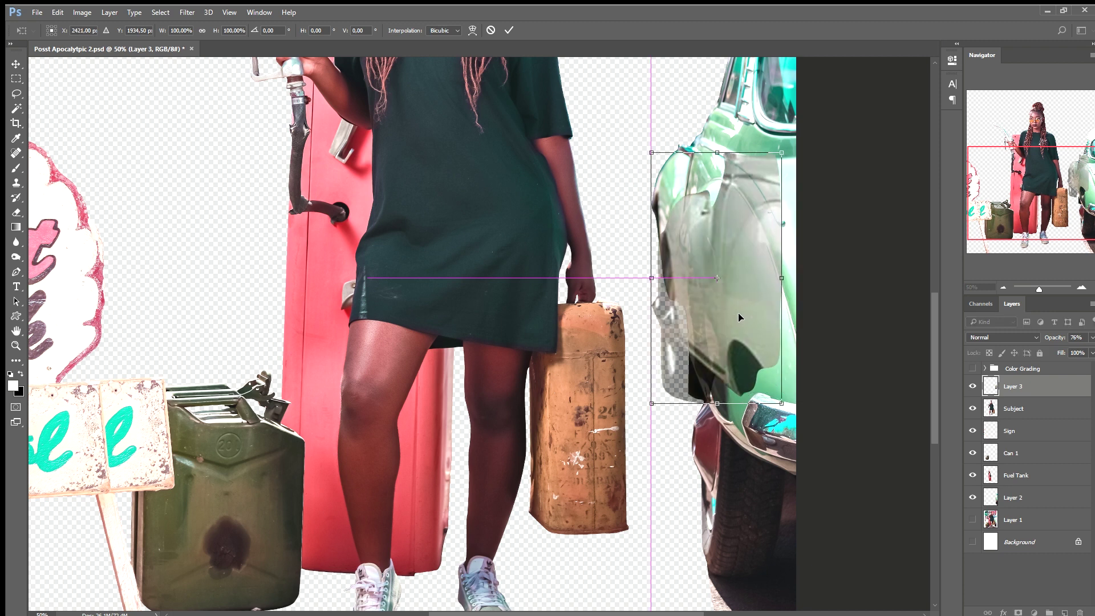
drag(761, 395, 767, 378)
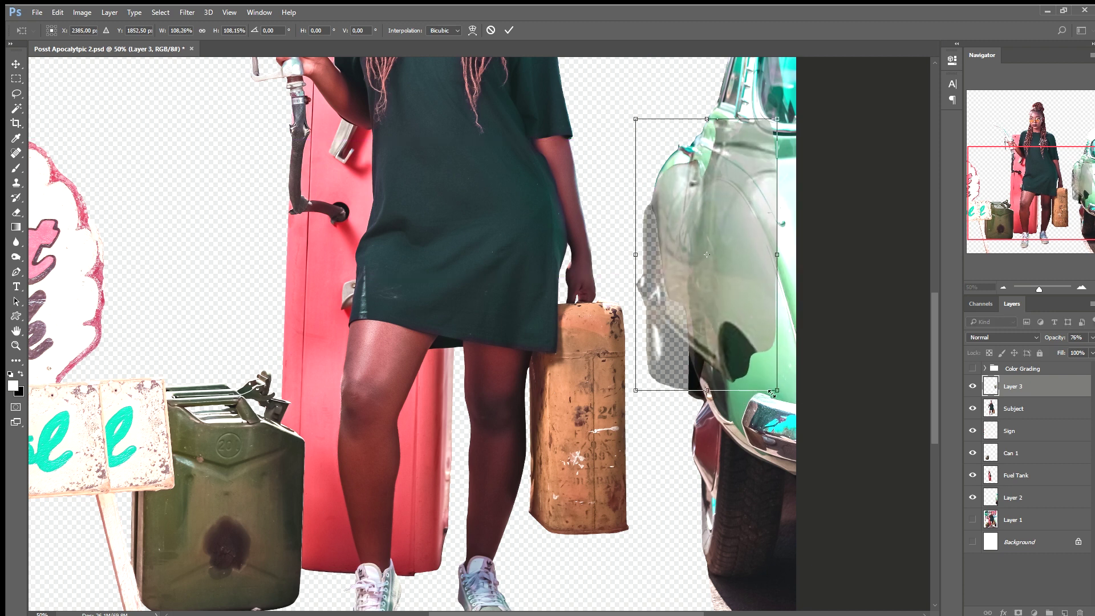
key(Return)
Clear the traced path, check alignment at 40% opacity, restore 100%, and erase the excess
key(w)
scroll(684, 228, up, 2)
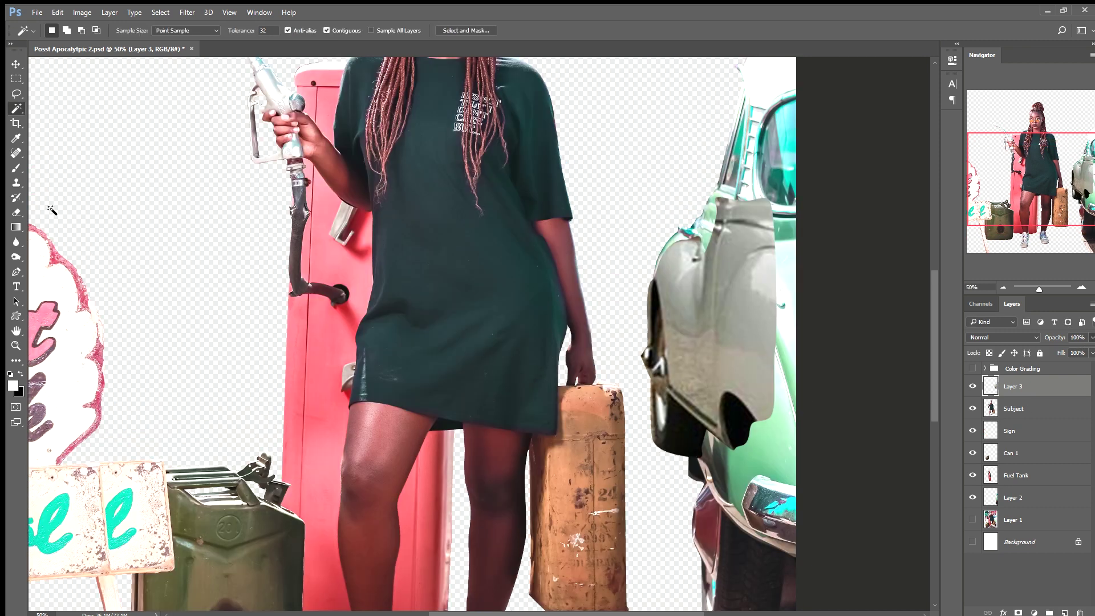
key(p)
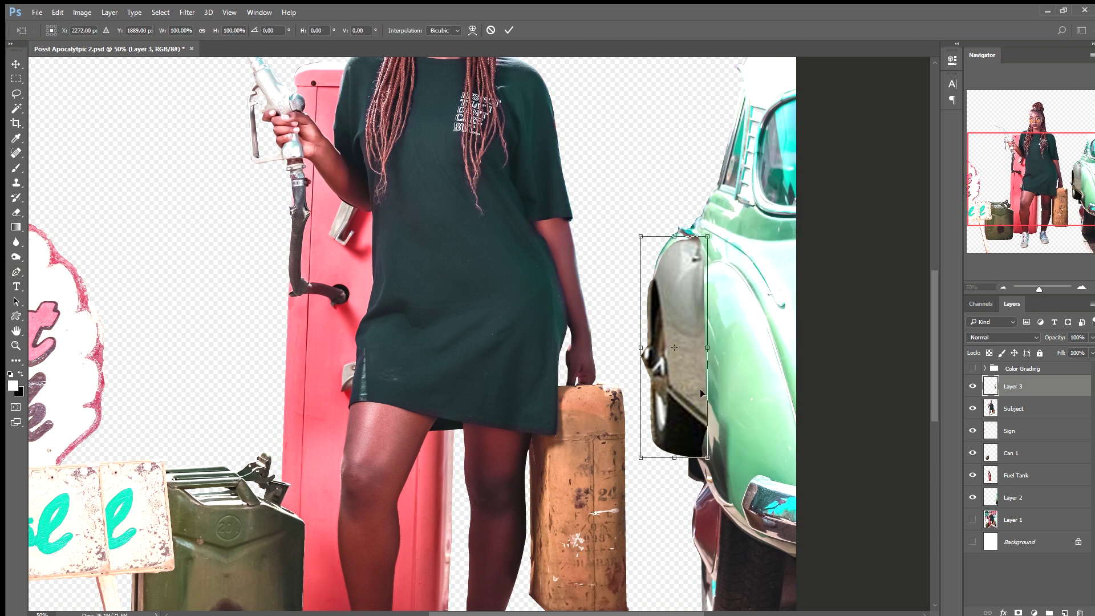
key(5)
key(4)
key(0)
key(e)
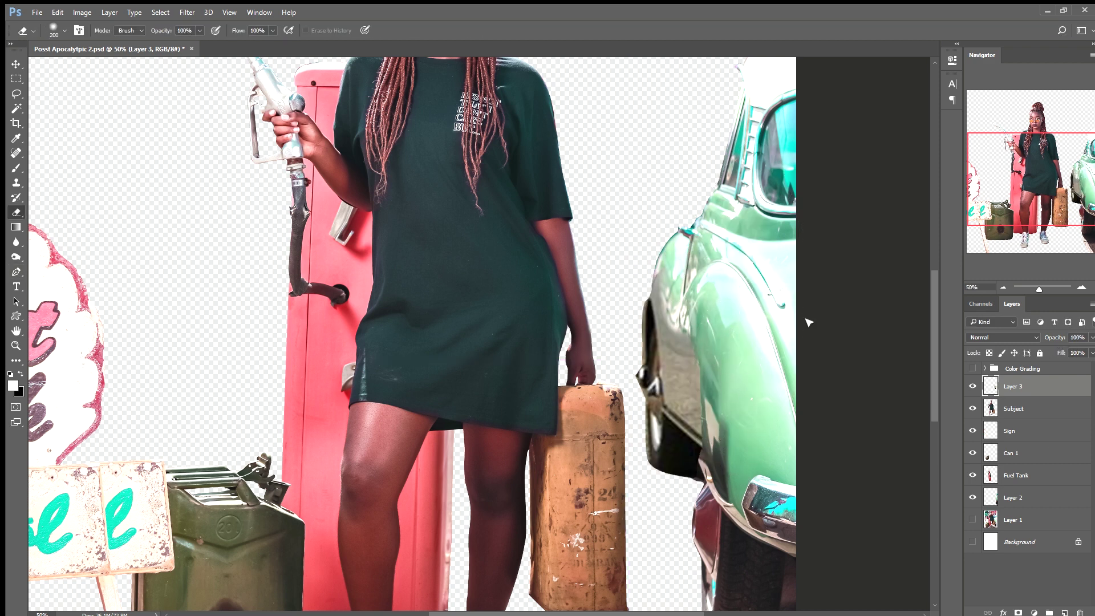
Move the fender layer beneath Layer 2 and zoom in on the wheel arch
key(ctrl+minus)
drag(1004, 386, 989, 501)
key(ctrl+plus)
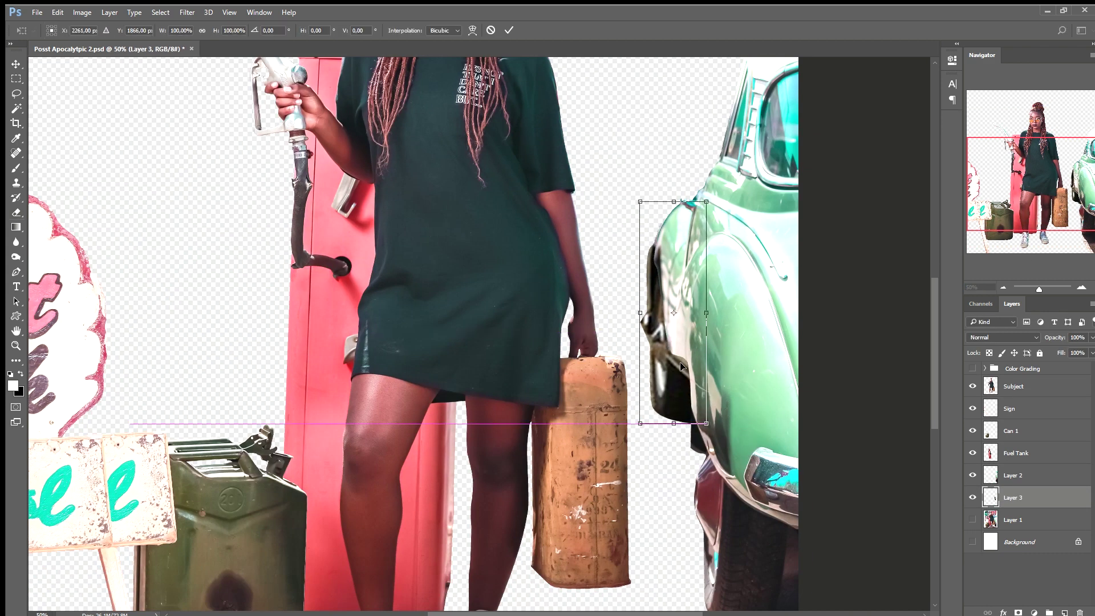
key(ctrl+plus)
key(ctrl+plus)
key(ctrl+alt+f)
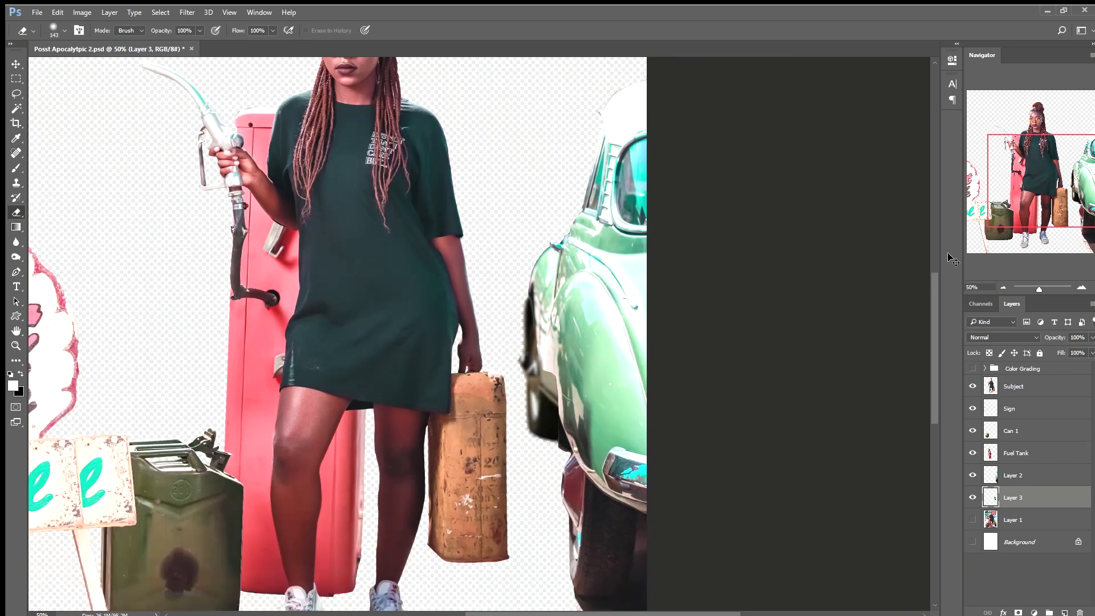
Clone over the grey tab by the wheel arch with a smaller Clone Stamp brush
drag(842, 373, 815, 356)
key(s)
key(alt+])
key(bracketleft)
key(bracketleft)
key(bracketleft)
click(697, 366)
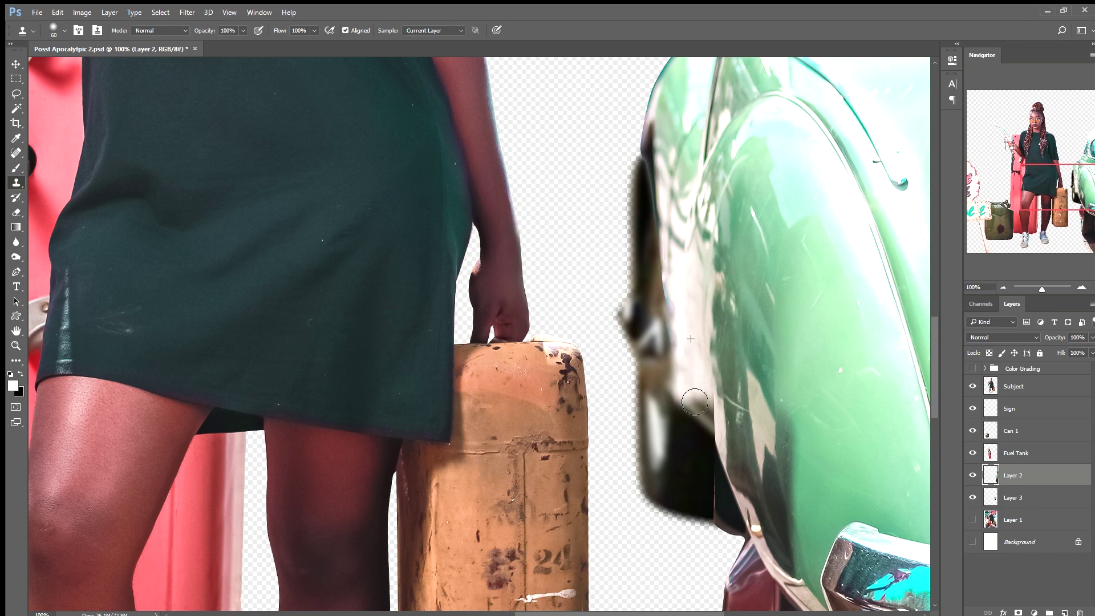
key(e)
scroll(734, 393, down, 3)
Touch up the fender and car layers with Clone Stamp, Spot Healing and Blur
key(s)
key(alt+bracketleft)
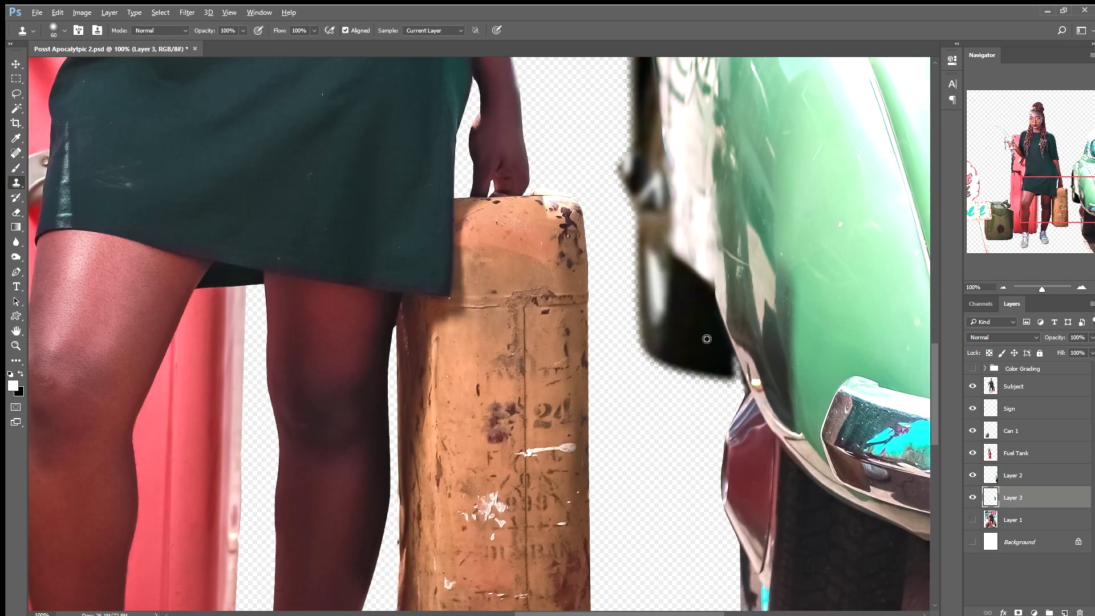
key(alt+bracketright)
key(j)
key(r)
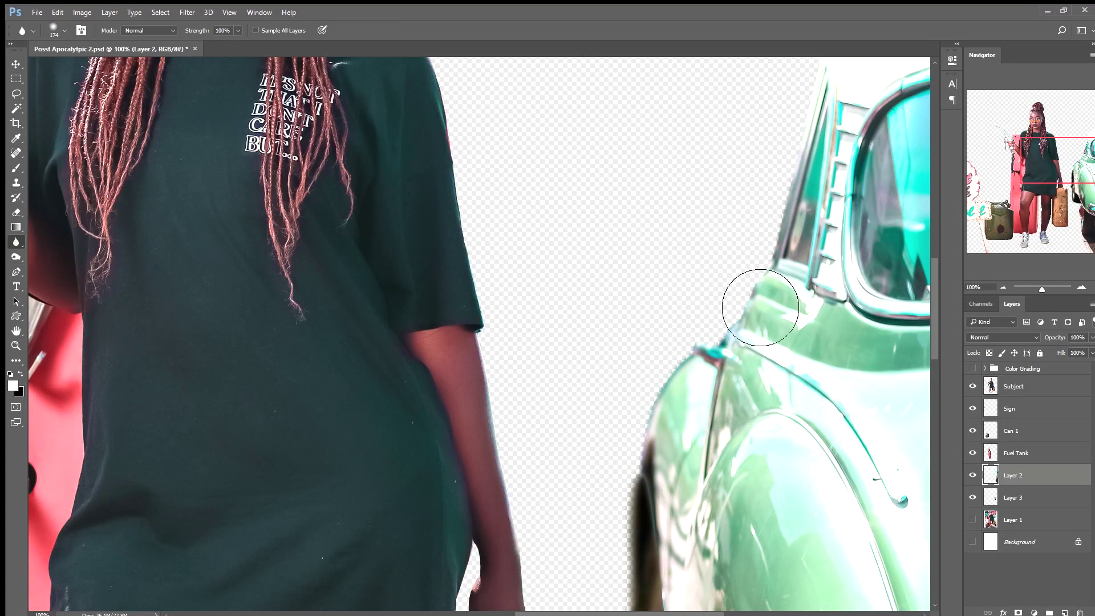
key(ctrl+minus)
key(ctrl+minus)
key(ctrl+minus)
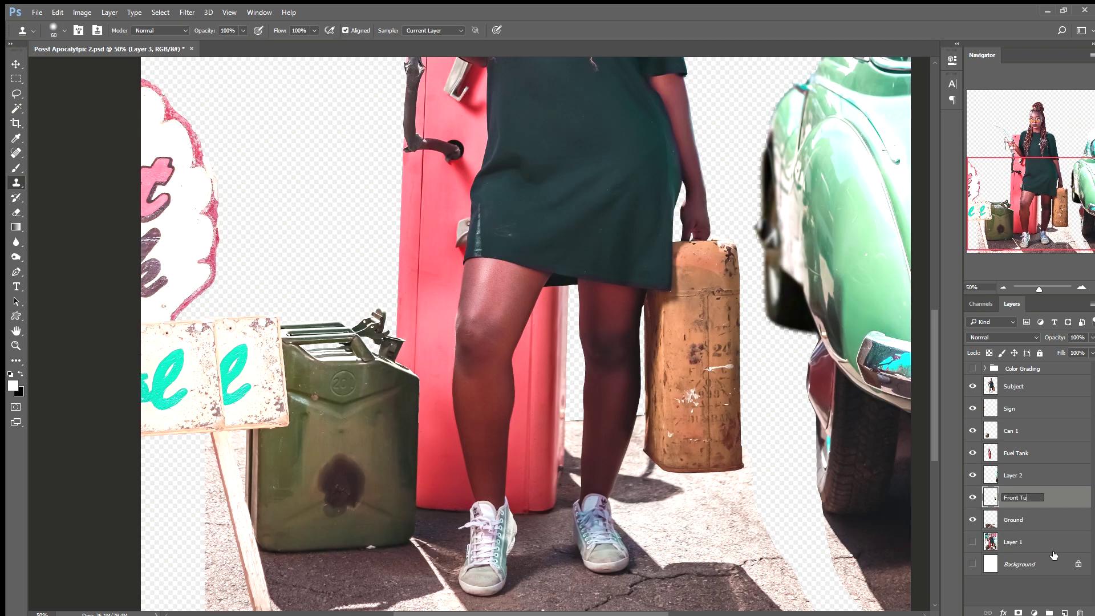
Confirm the Front Tyre name, place the gas station photo, and reposition Car-Back with Front Tyre
click(1012, 476)
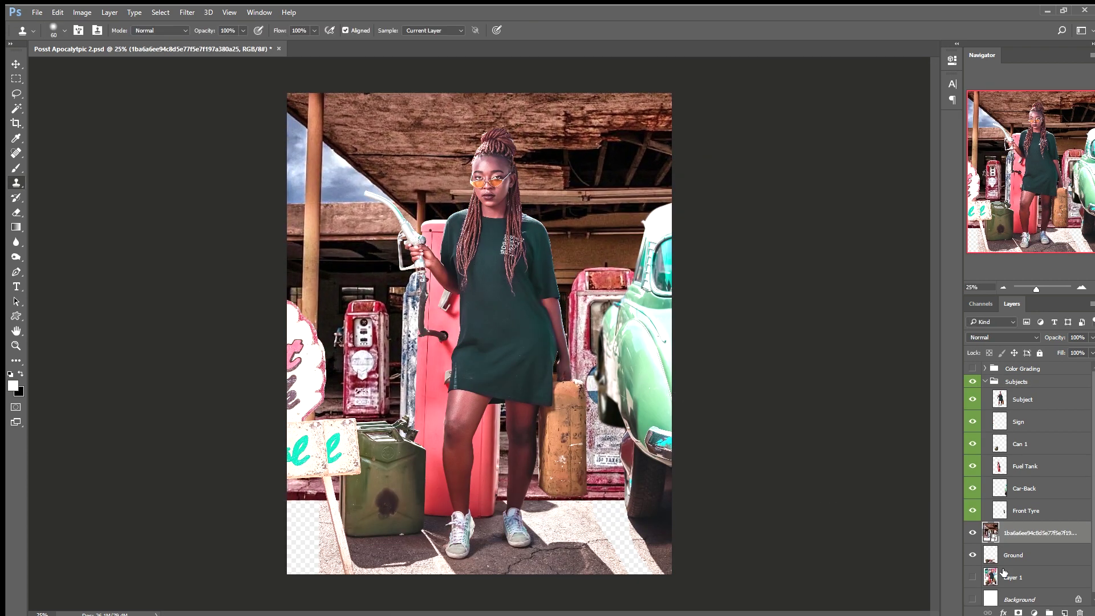
key(Return)
click(1024, 488)
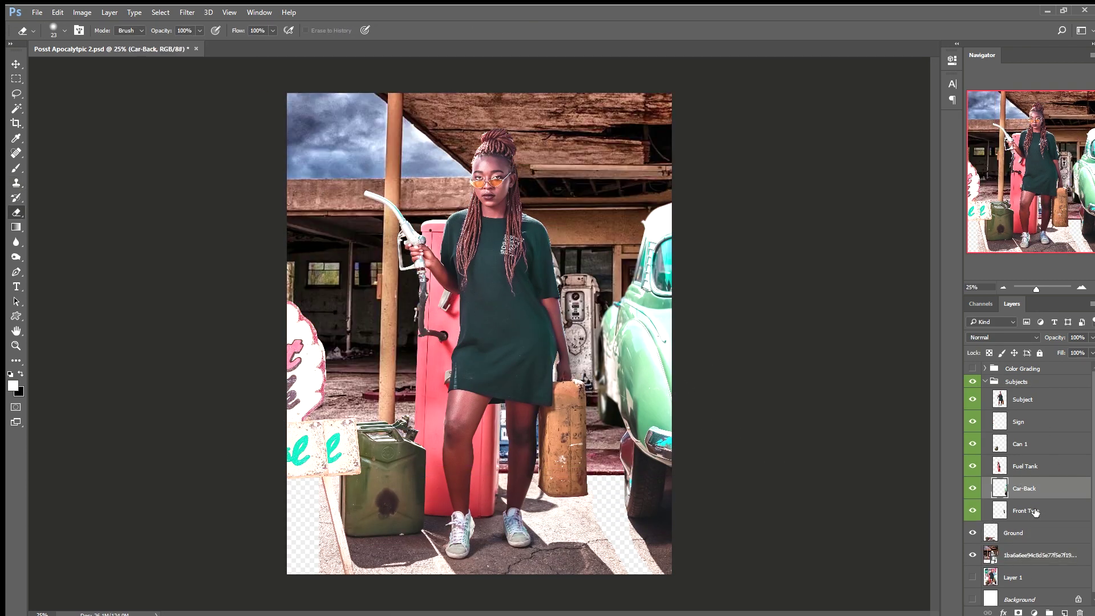
shift+click(1025, 510)
key(ctrl+t)
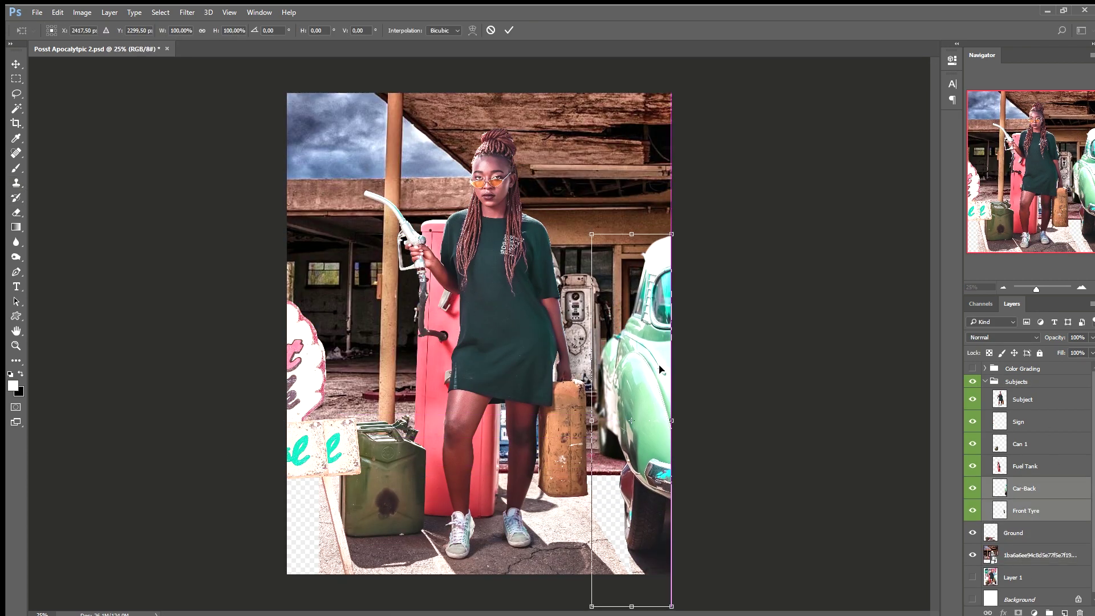
key(Return)
key(e)
key(ctrl+plus)
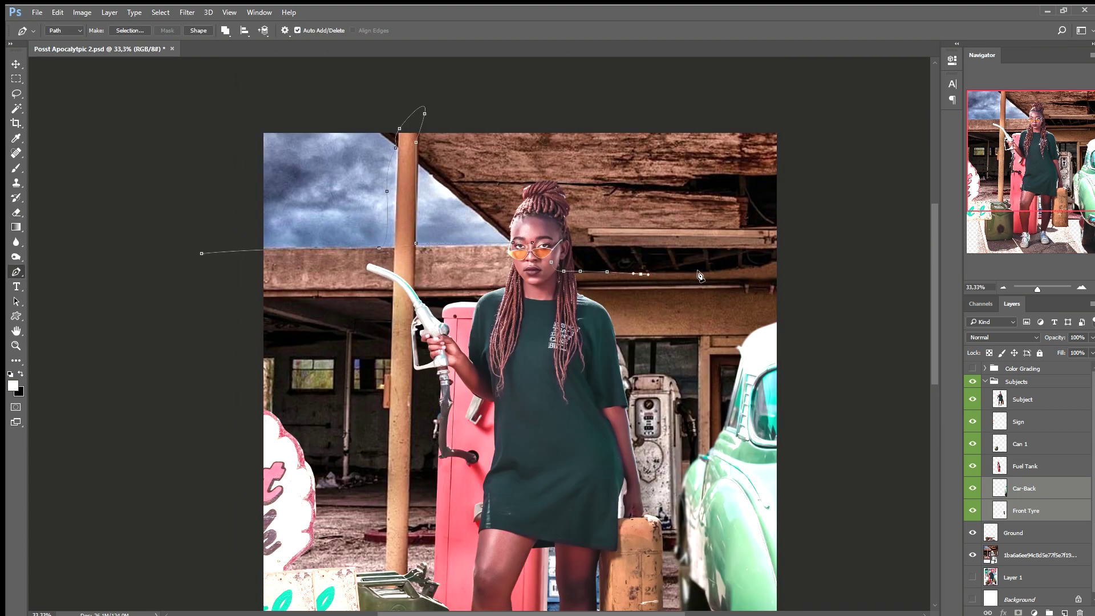
Delete the sky above the gas station roof and duplicate the station layer
key(ctrl+Return)
click(1026, 554)
key(Delete)
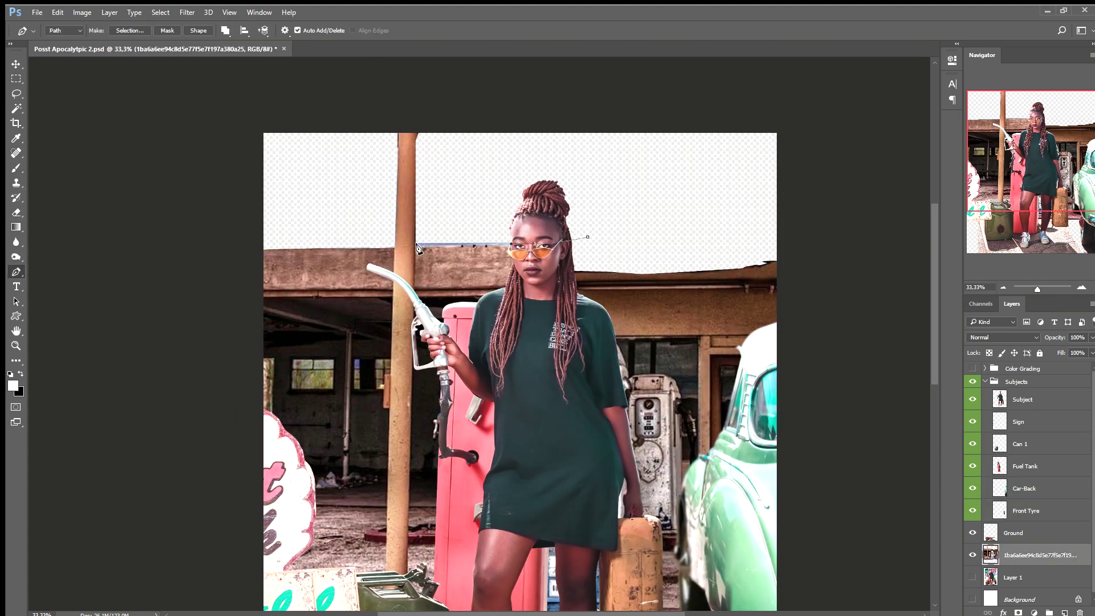
key(ctrl+plus)
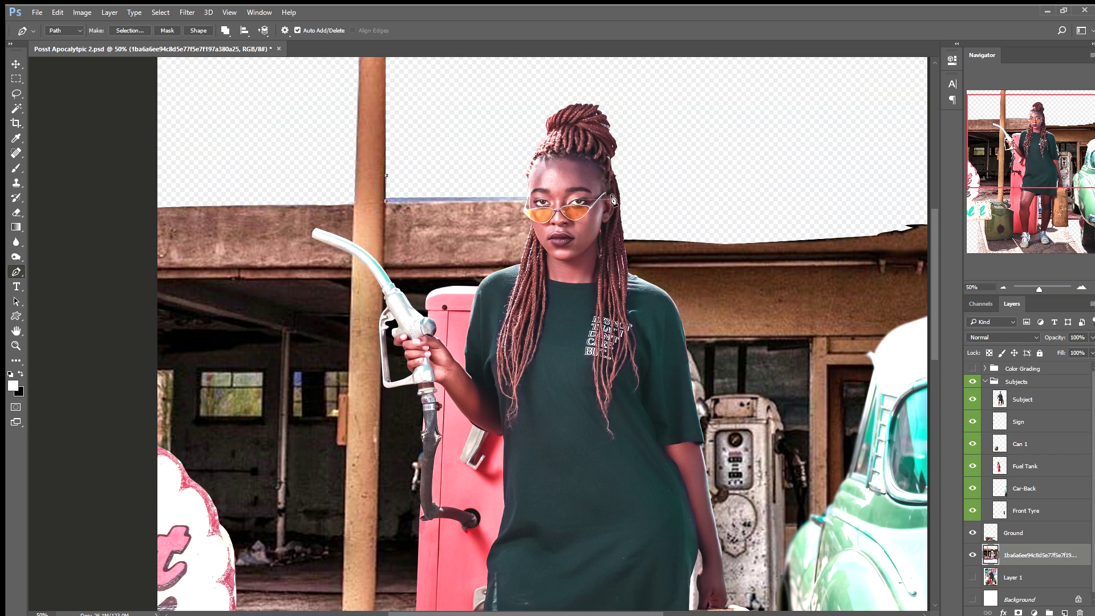
key(ctrl+j)
key(ctrl+minus)
key(ctrl+minus)
key(ctrl+plus)
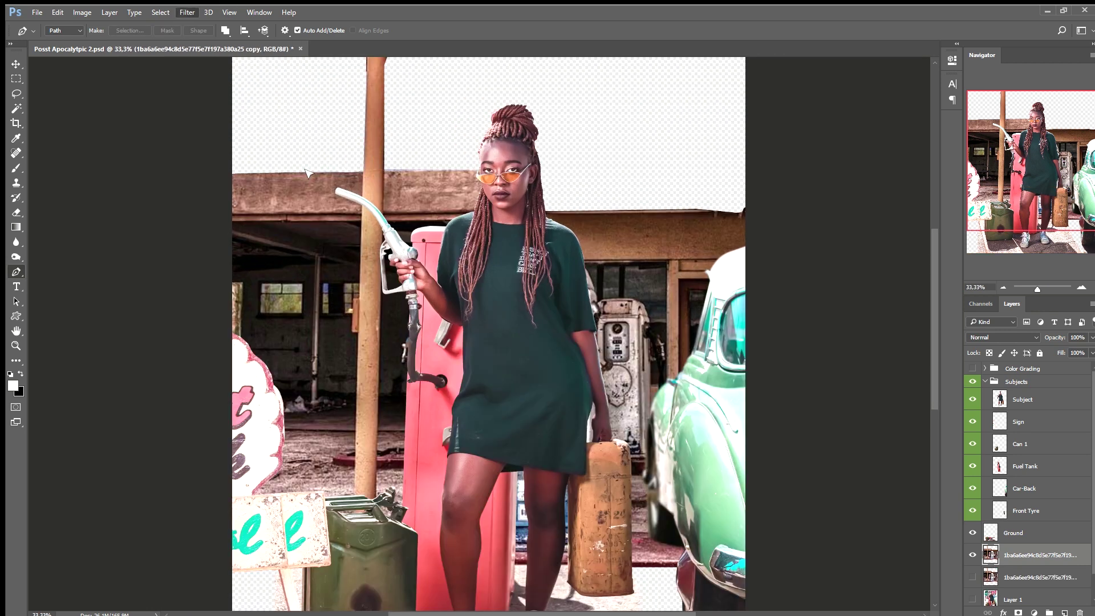
scroll(725, 497, down, 2)
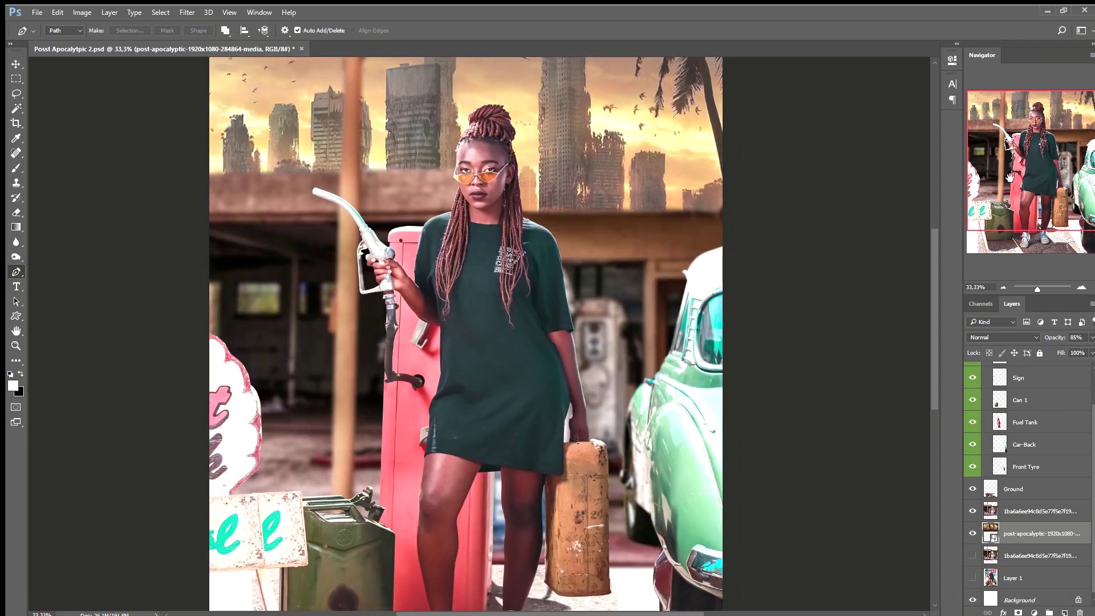
Slightly adjust the skyline layer's opacity, then pick the Eraser
drag(992, 171, 987, 158)
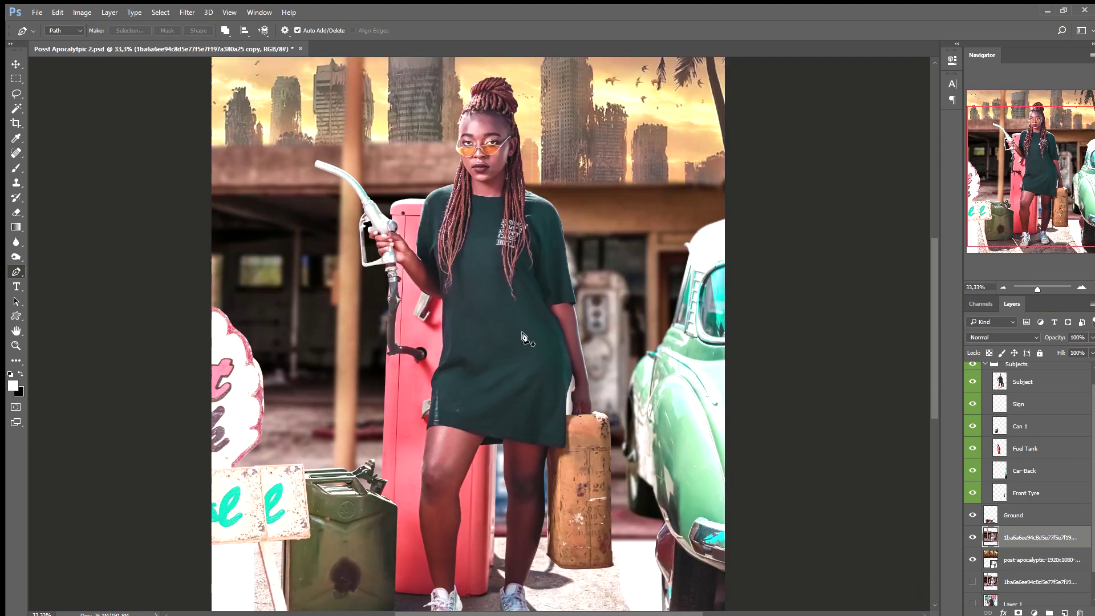
key(e)
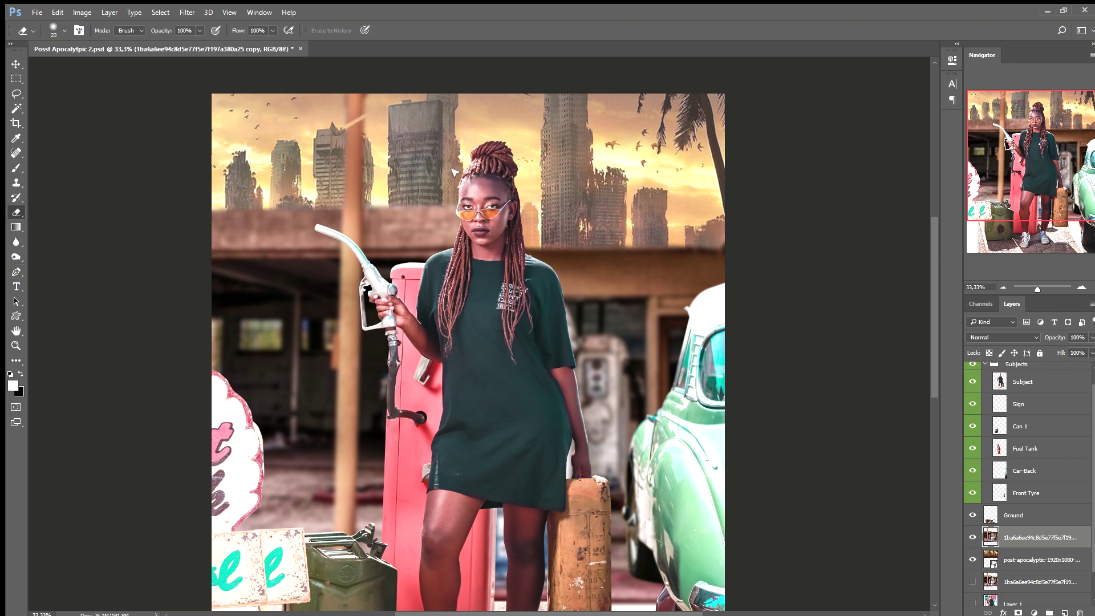
scroll(472, 164, down, 3)
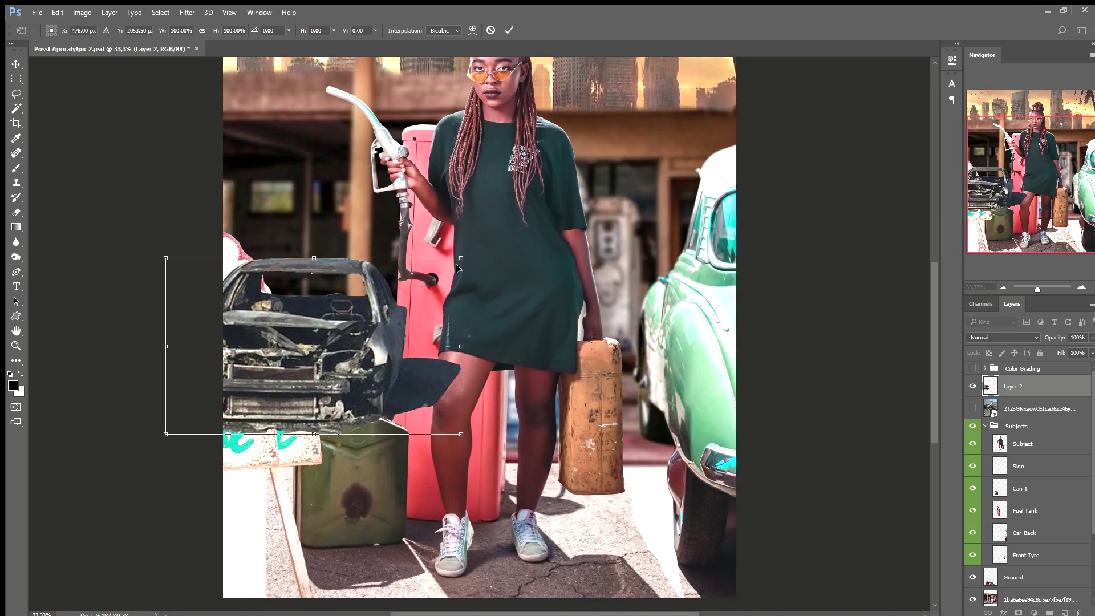
Move the burned car below Ground, shrink it behind the sign, and erase its right edge
drag(975, 532, 975, 587)
key(ctrl+t)
drag(452, 501, 403, 447)
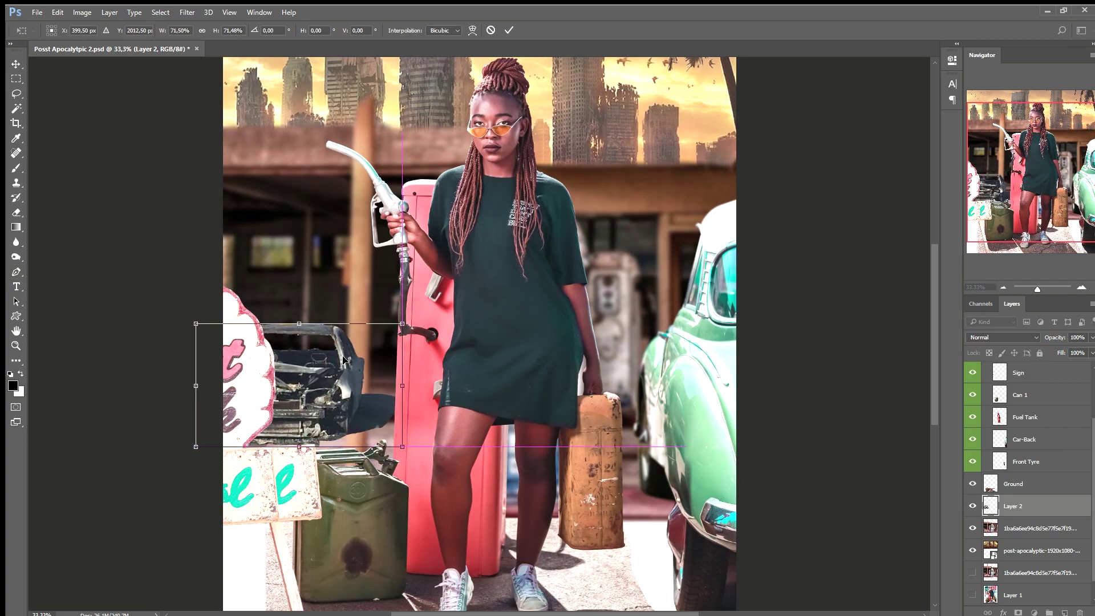
key(Return)
key(e)
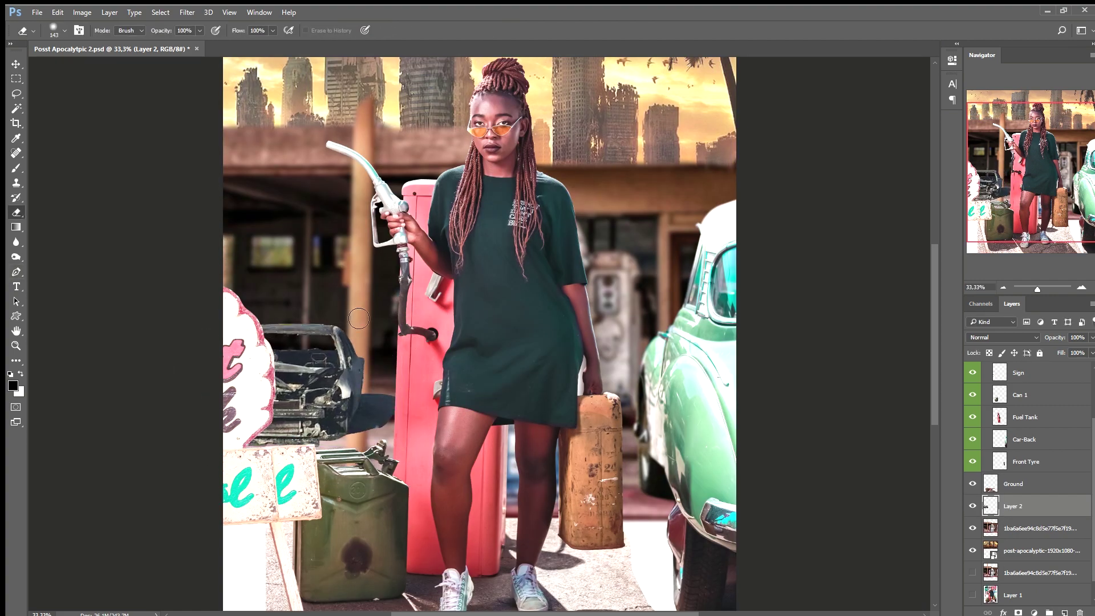
drag(362, 333, 363, 375)
Sample a colour, paint on a new Layer 3 under the car, and transform both layers
key(ctrl+t)
key(ctrl+plus)
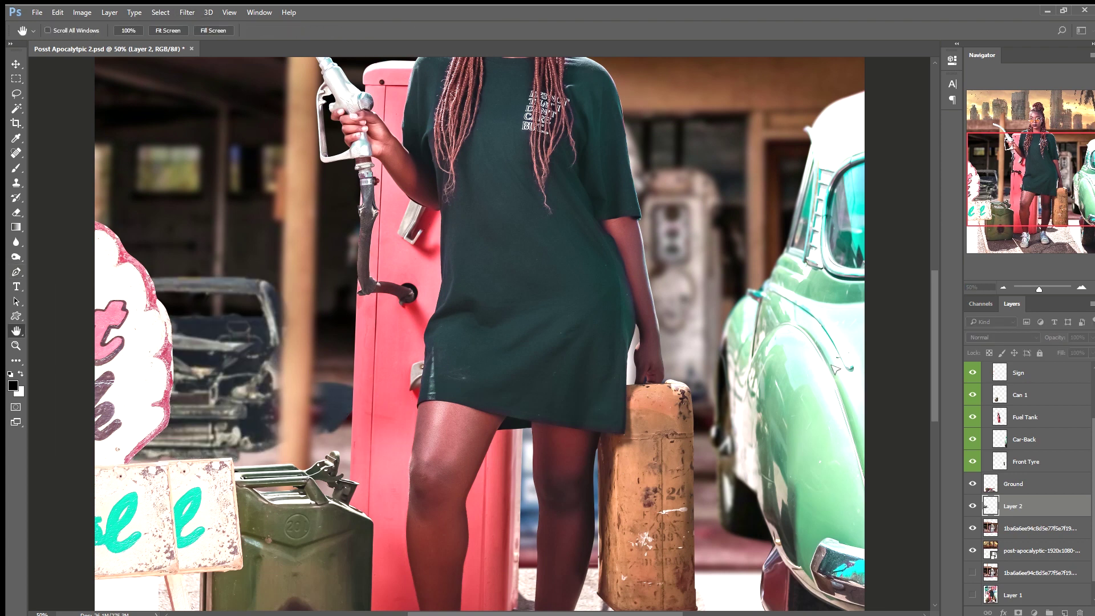
key(i)
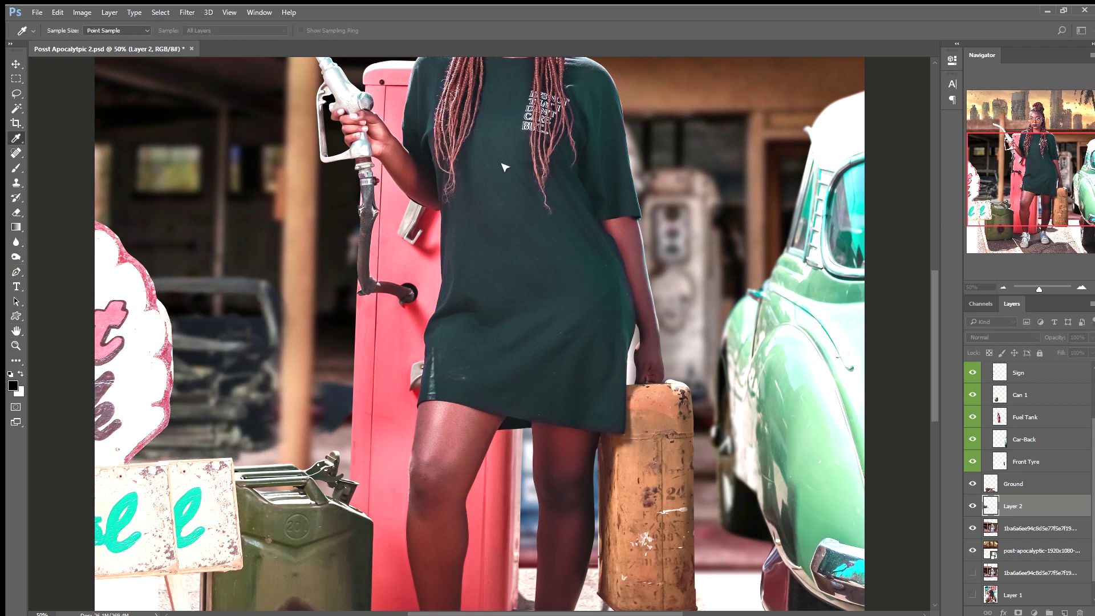
key(b)
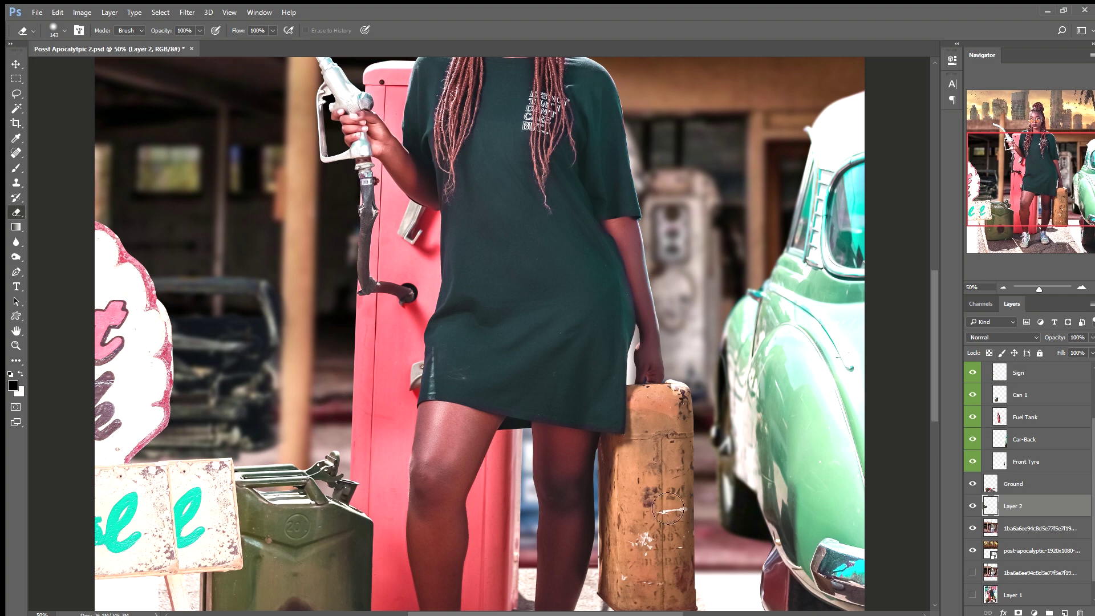
key(ctrl+shift+alt+n)
key(ctrl+bracketleft)
key(v)
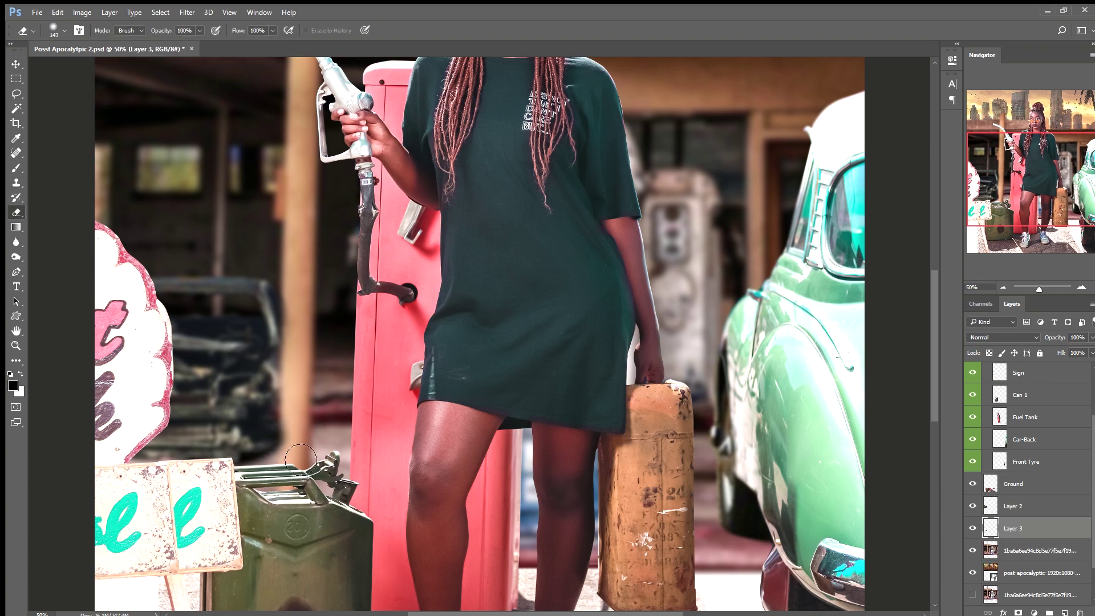
scroll(250, 399, up, 3)
shift+click(1012, 506)
key(ctrl+t)
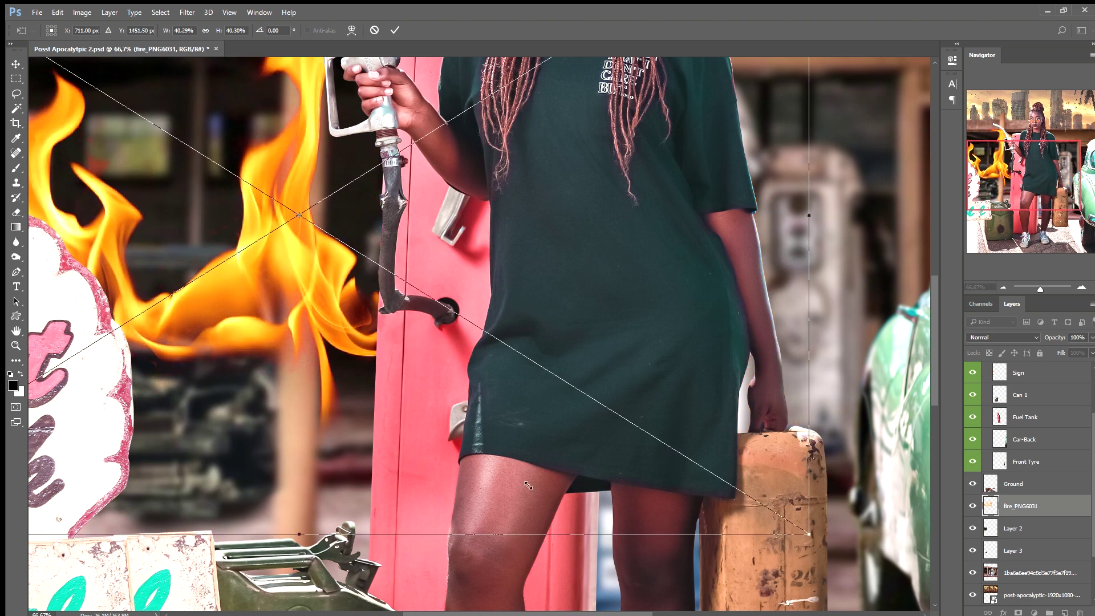
Shrink and warp the fire image into the car's engine bay, then blur it
drag(528, 485, 245, 393)
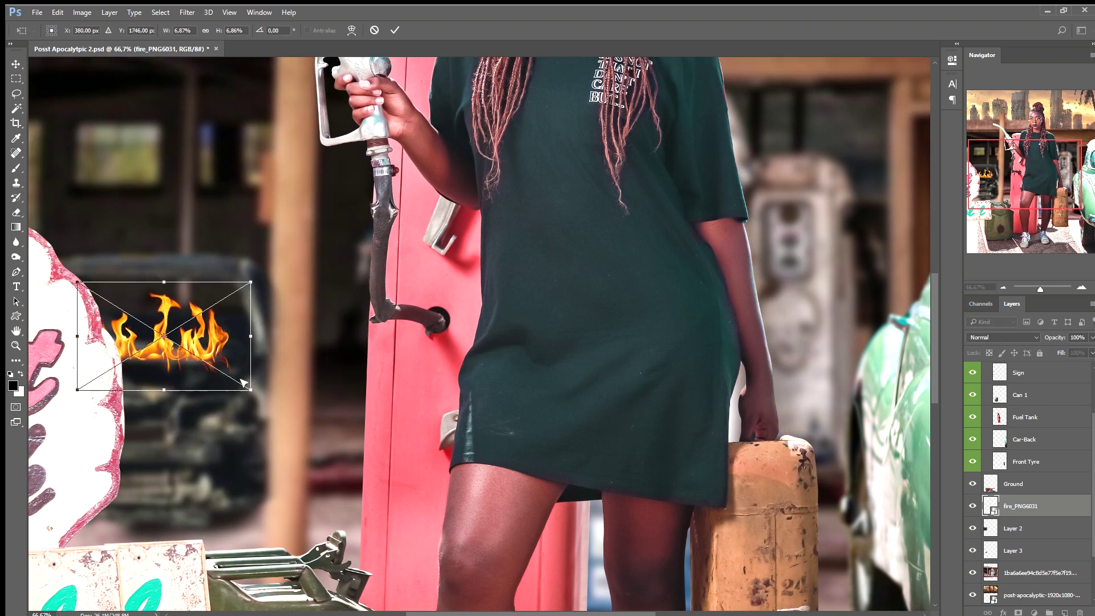
right_click(245, 385)
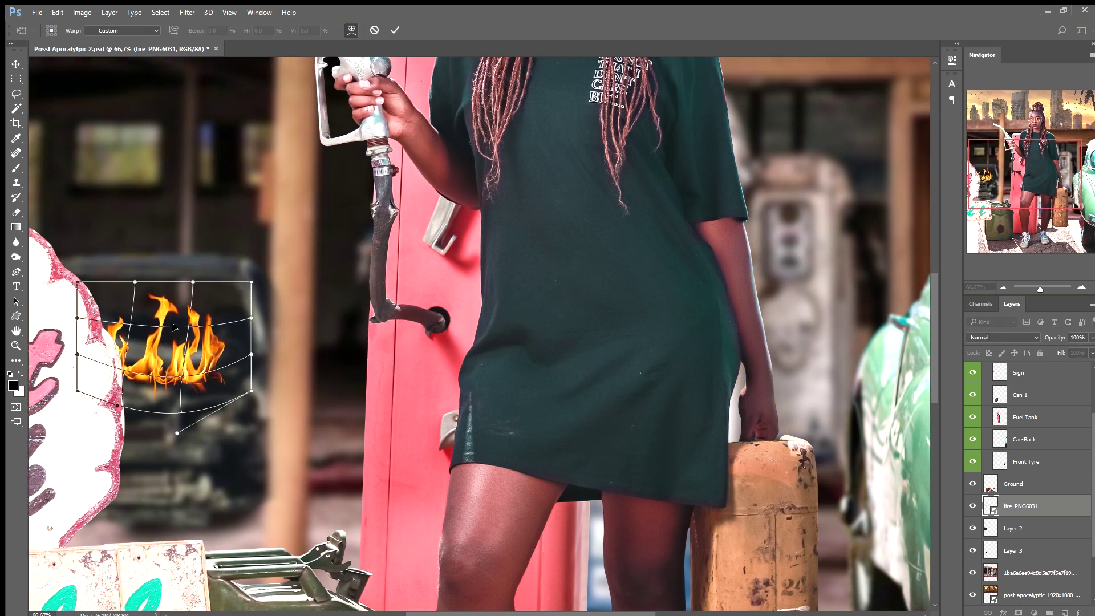
drag(216, 342, 188, 320)
key(Return)
key(h)
Paint a warm glow on a new layer and add an enlarged, reshaped fire copy
click(1064, 613)
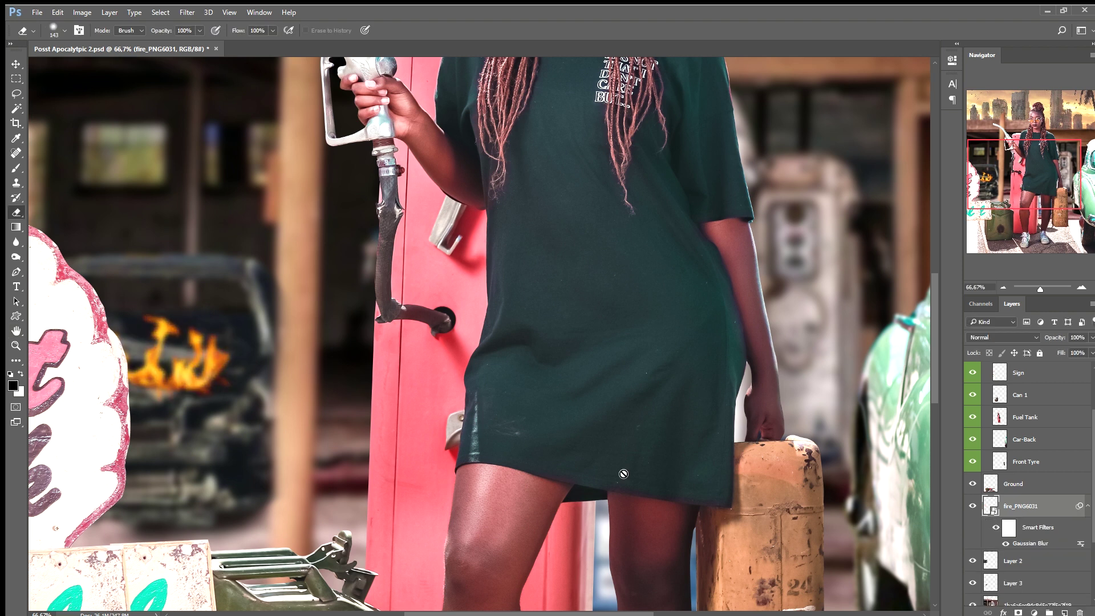
key(b)
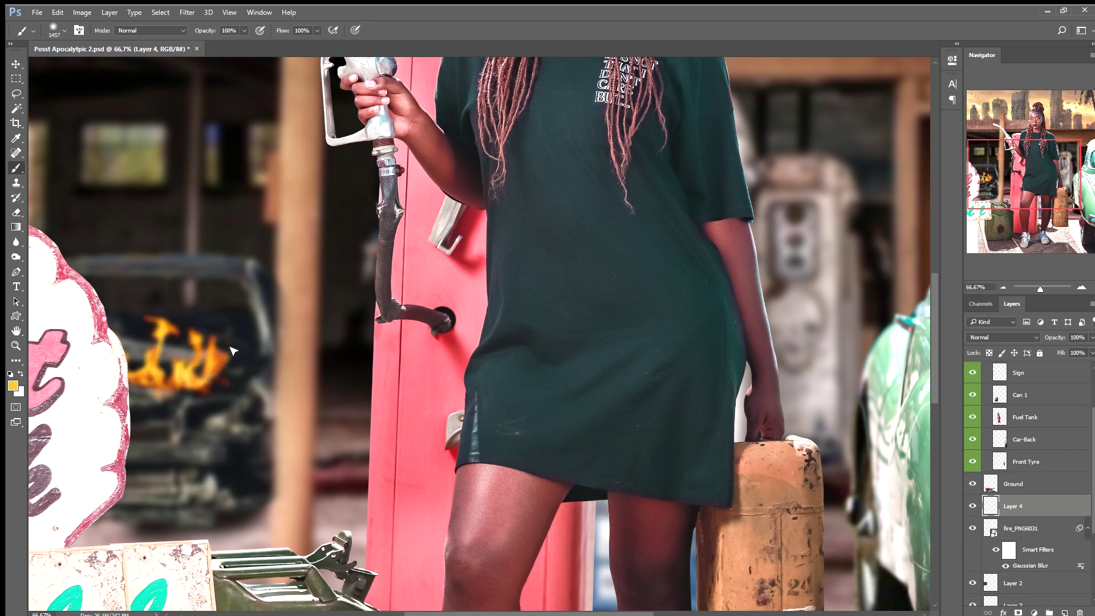
click(183, 351)
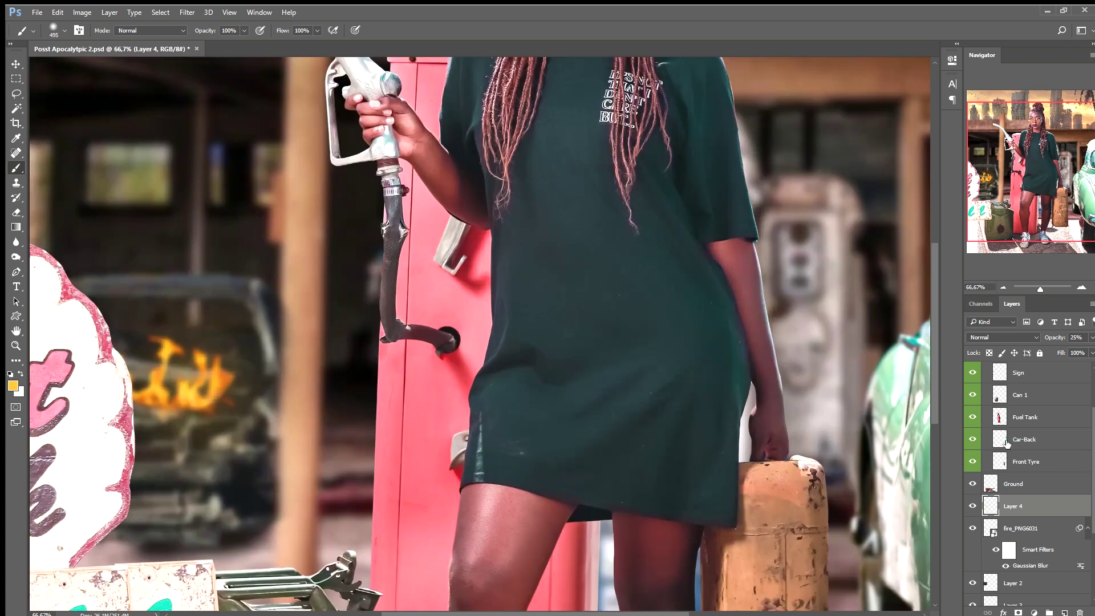
key(ctrl+j)
key(ctrl+t)
drag(232, 372, 228, 342)
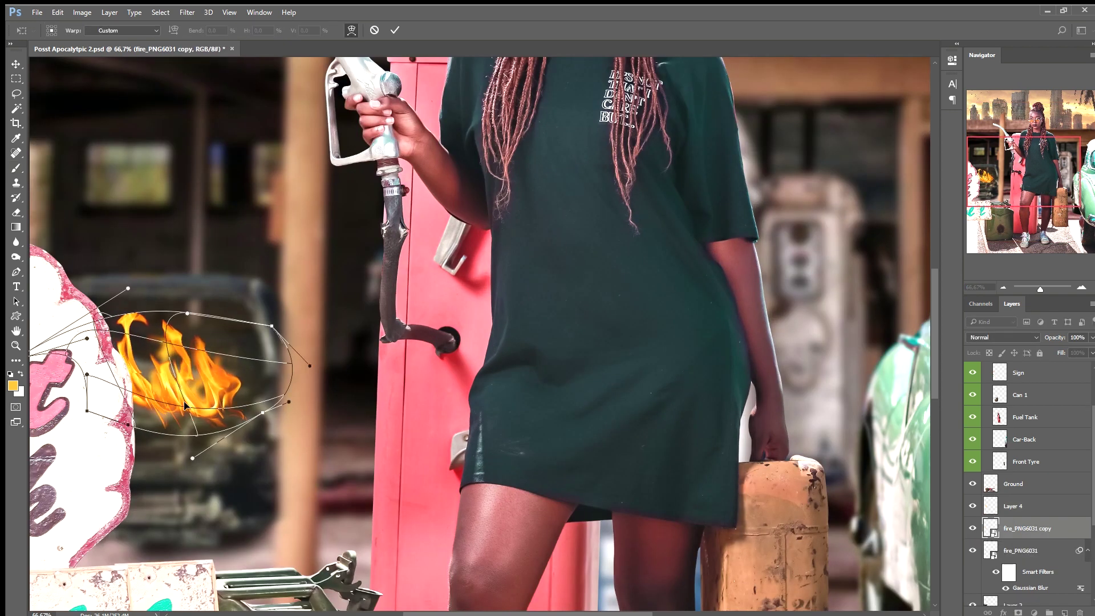
key(Return)
Add Layer 5 below the fire, warp the flames further, and lower opacity to 33%
click(1064, 612)
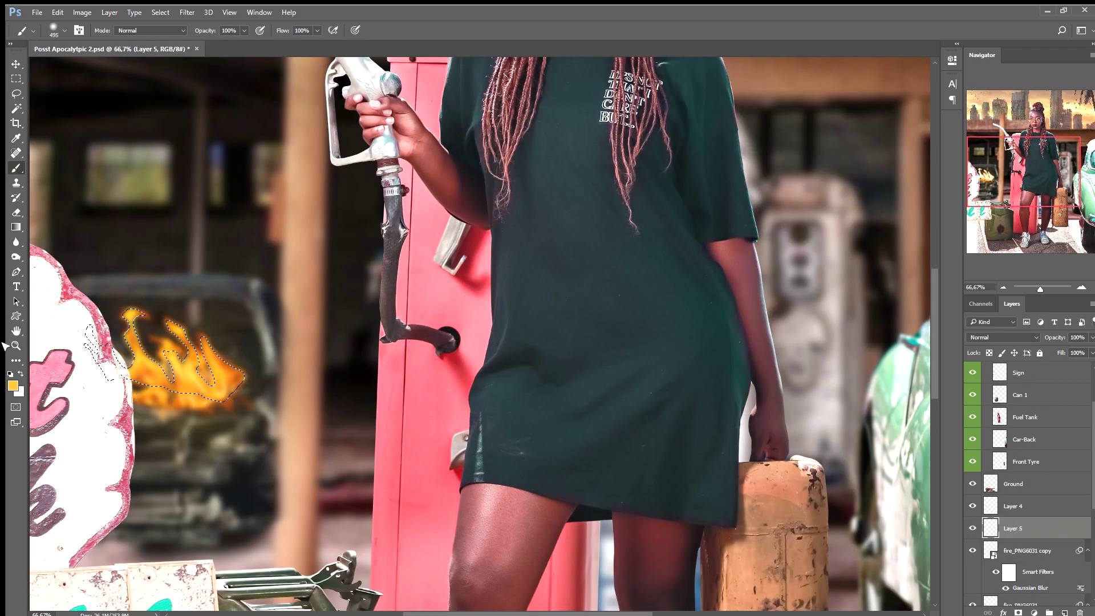
key(d)
key(ctrl+bracketleft)
key(ctrl+bracketleft)
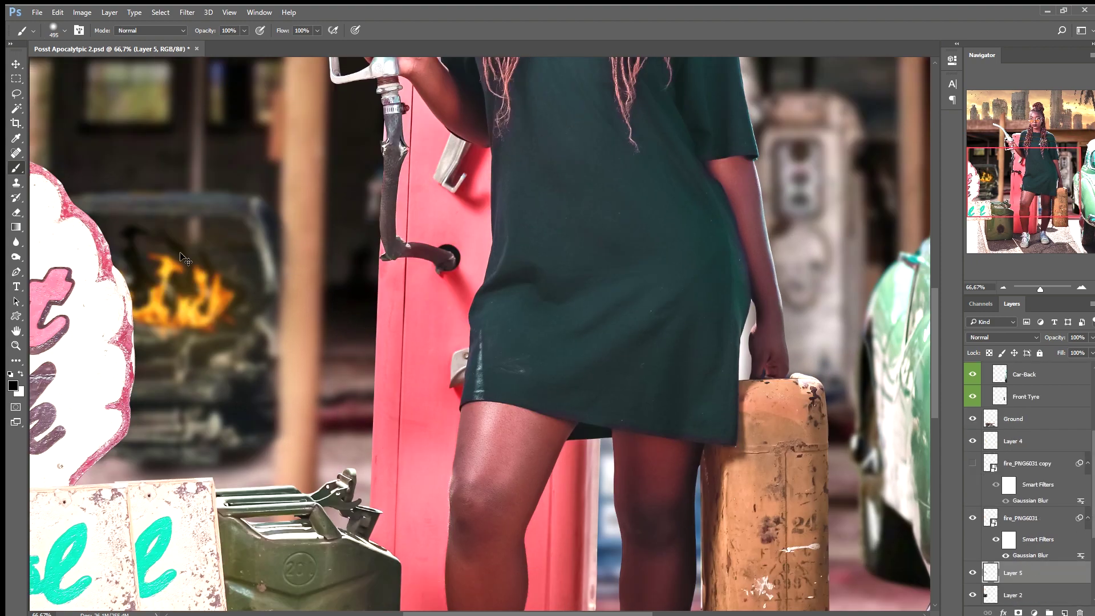
key(ctrl+t)
drag(171, 273, 154, 262)
drag(217, 285, 228, 296)
key(Return)
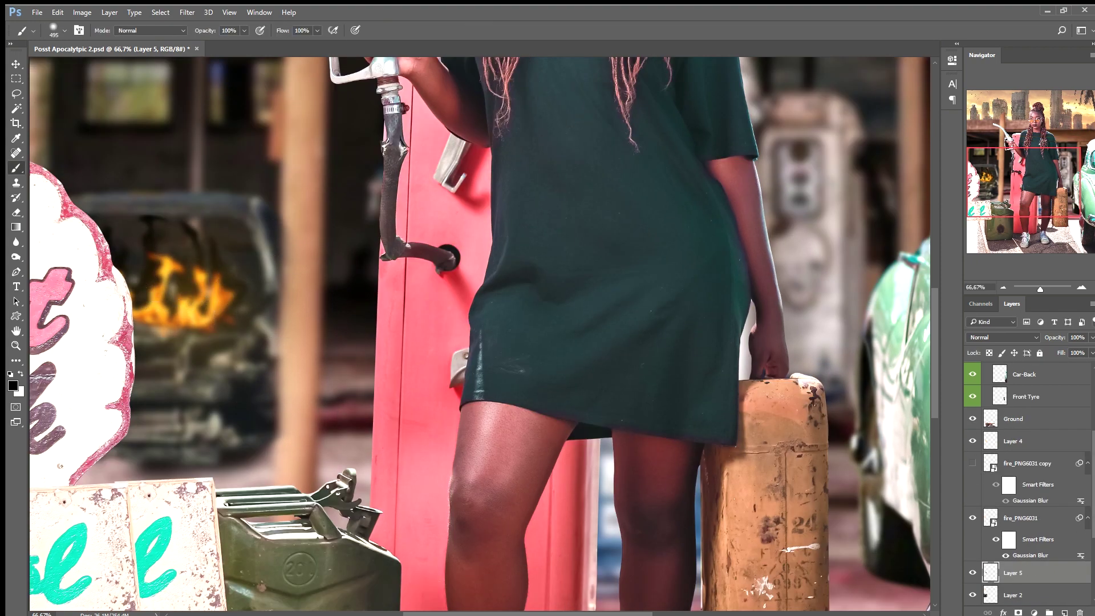
drag(1055, 337, 1056, 352)
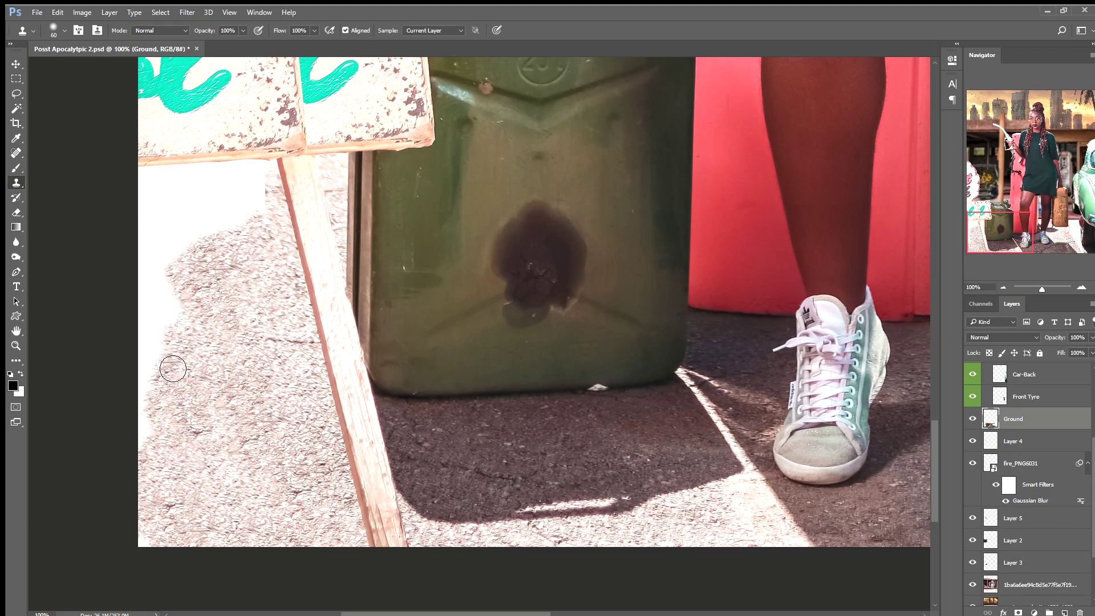
Clone asphalt over the white patches by the sign and car tyre, then group the Ground layer
scroll(166, 419, up, 2)
scroll(165, 419, up, 3)
drag(163, 416, 202, 368)
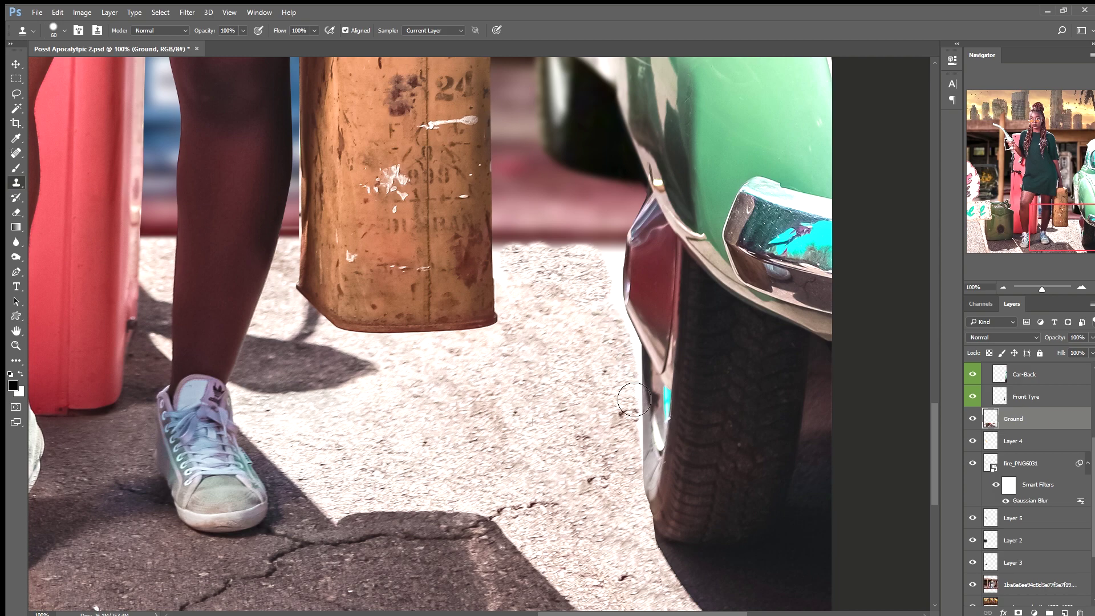
drag(546, 274, 530, 363)
key(ctrl+minus)
key(ctrl+minus)
key(ctrl+minus)
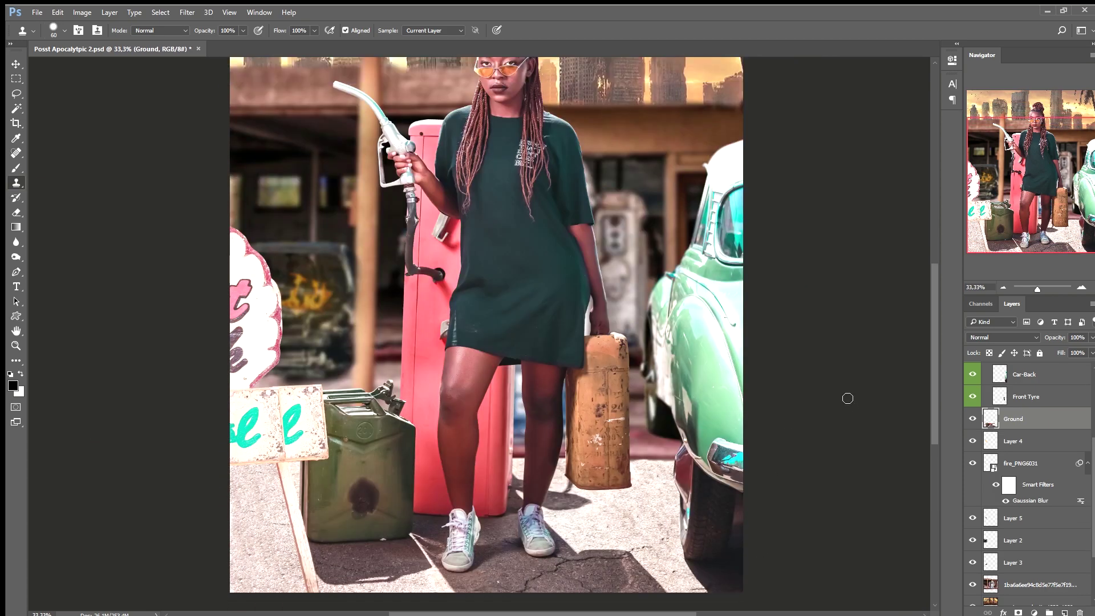
key(ctrl+g)
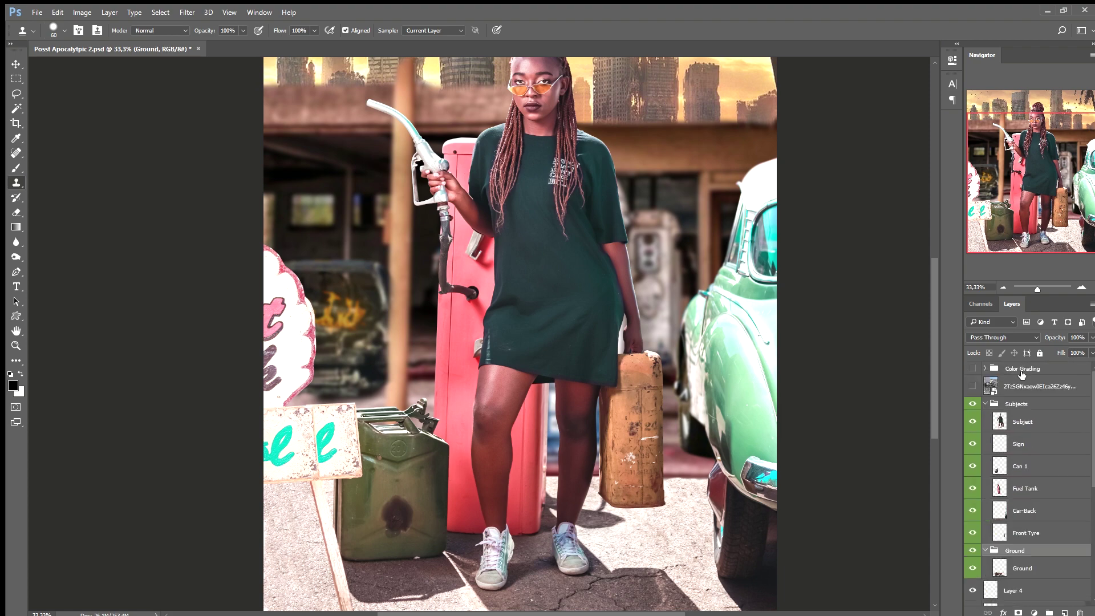
Move the gas station photo into the Ground group and paint a soft ground shadow
click(1015, 551)
drag(1016, 574, 986, 499)
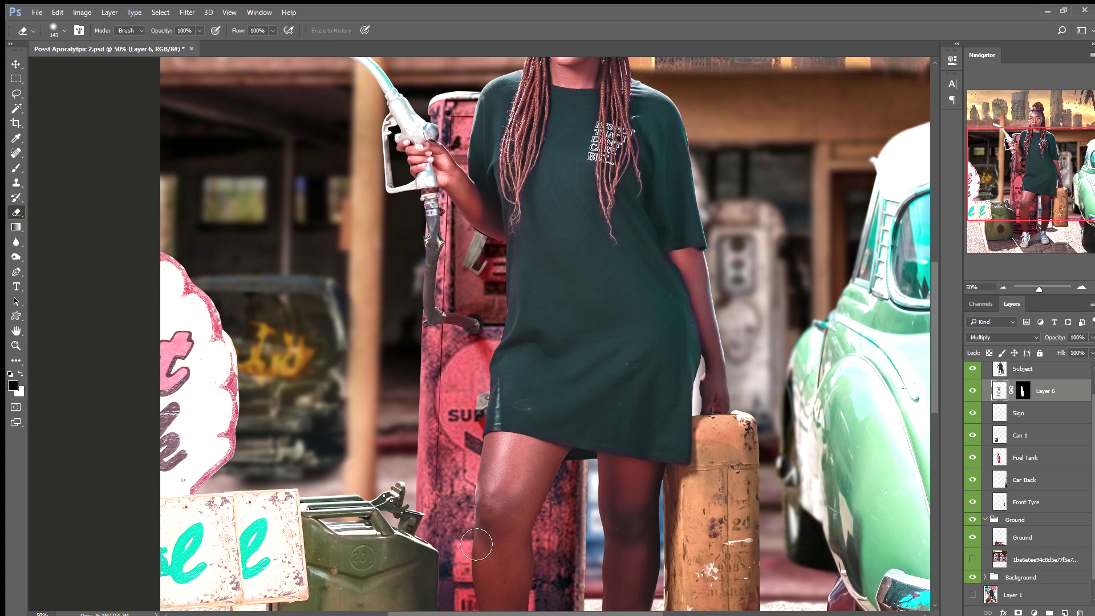
scroll(476, 544, down, 3)
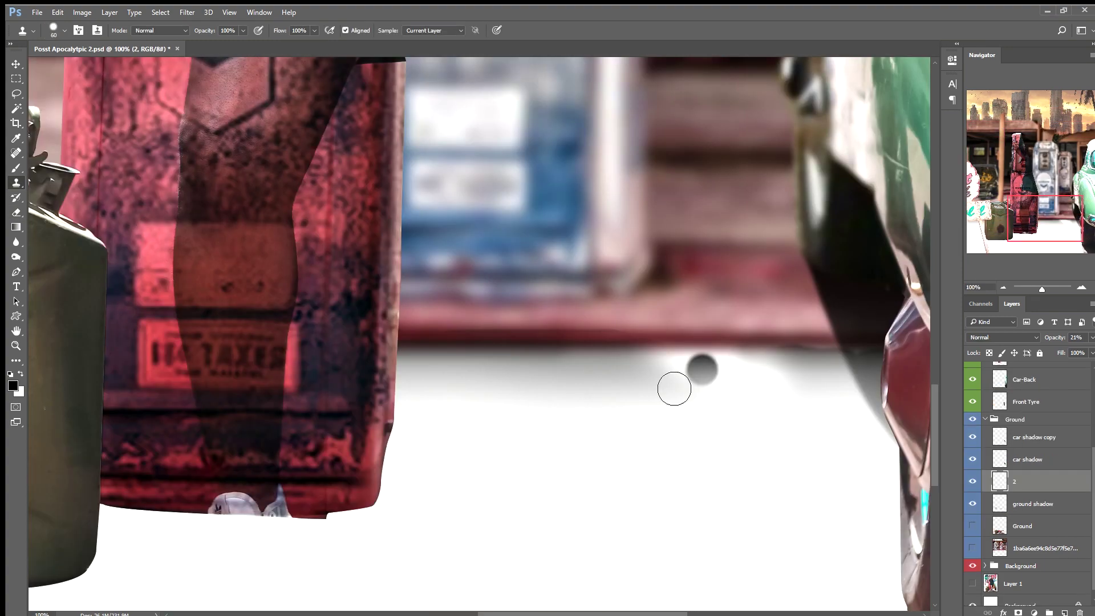
mouse_move(673, 384)
mouse_down()
mouse_move(750, 365)
mouse_move(675, 361)
mouse_up()
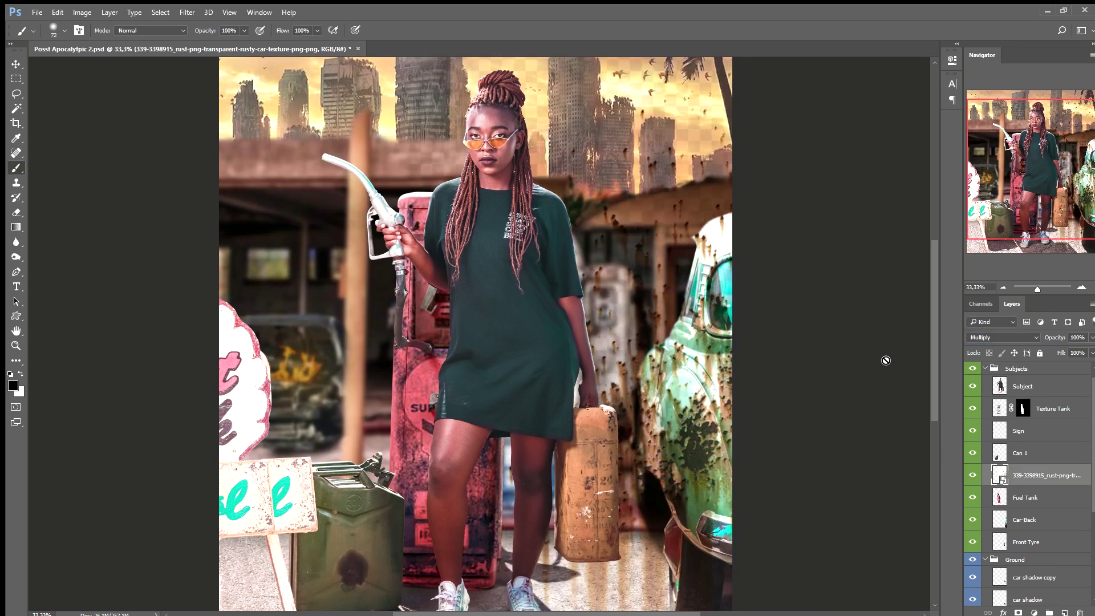
Shrink and position the red rust texture over the car's side, erasing it from the sky
key(ctrl+t)
drag(908, 370, 787, 342)
drag(775, 246, 738, 404)
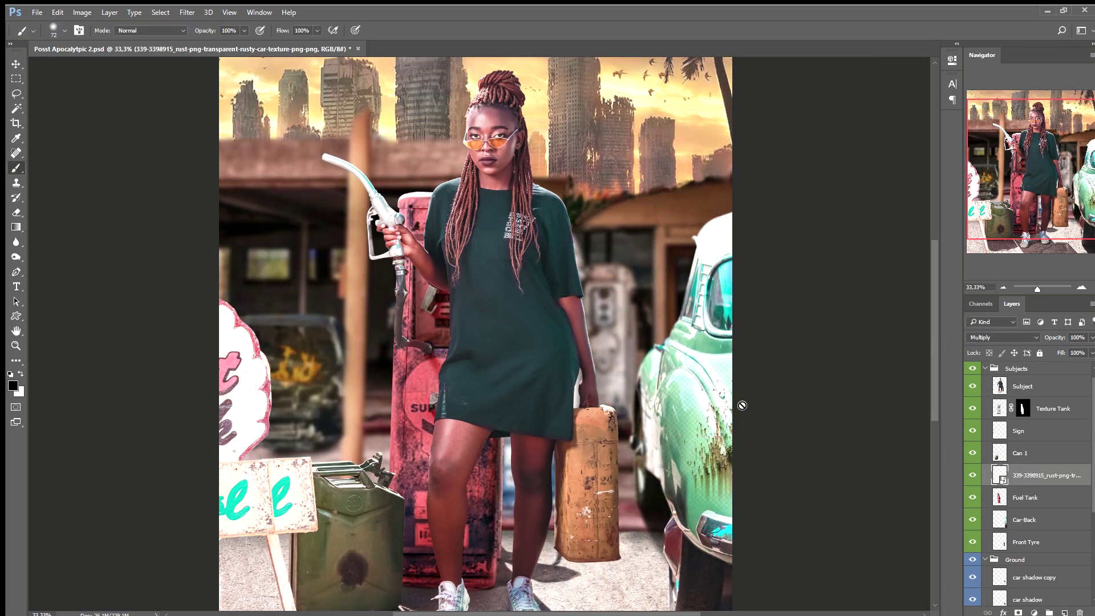
key(Return)
key(ctrl+plus)
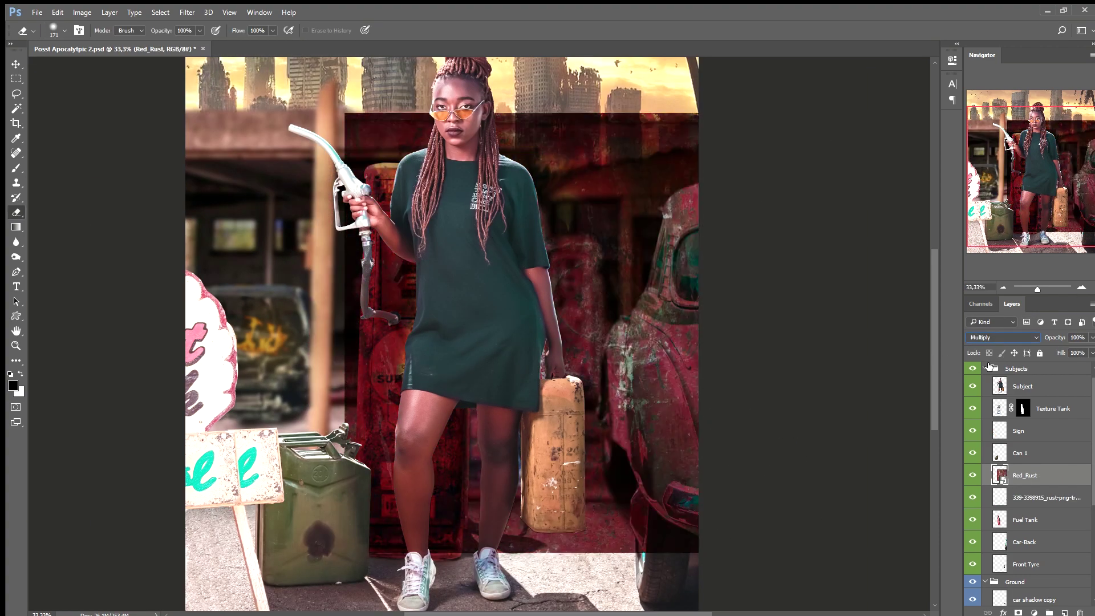
mouse_move(667, 164)
mouse_down()
mouse_move(628, 171)
mouse_move(567, 208)
mouse_up()
Mask Red_Rust to the car selection, lower it to 79% opacity, and erase rust near the tyre
ctrl+click(1000, 520)
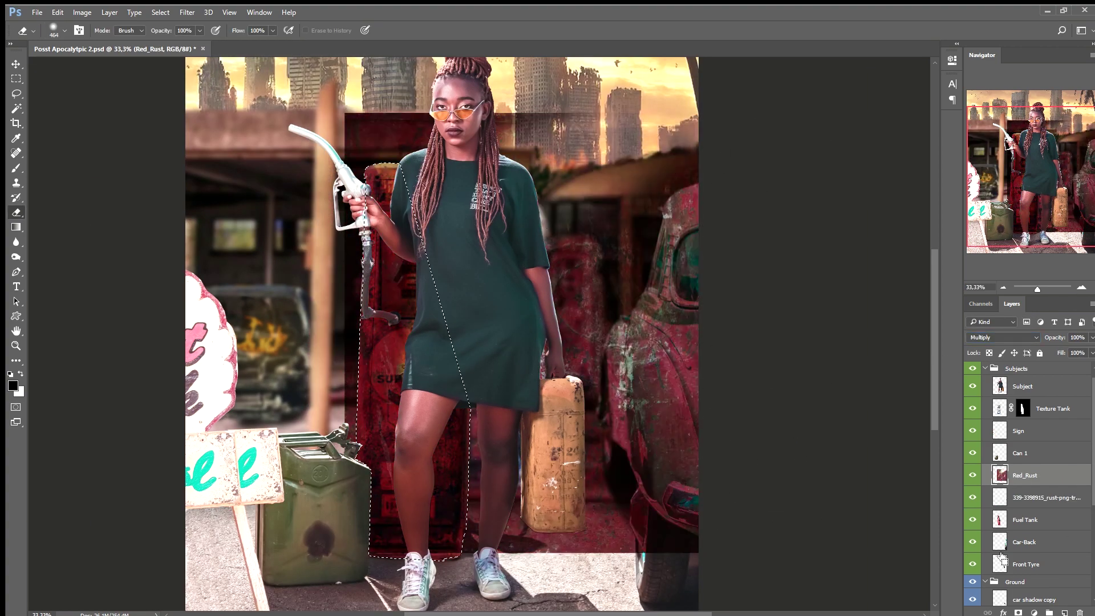
click(1018, 613)
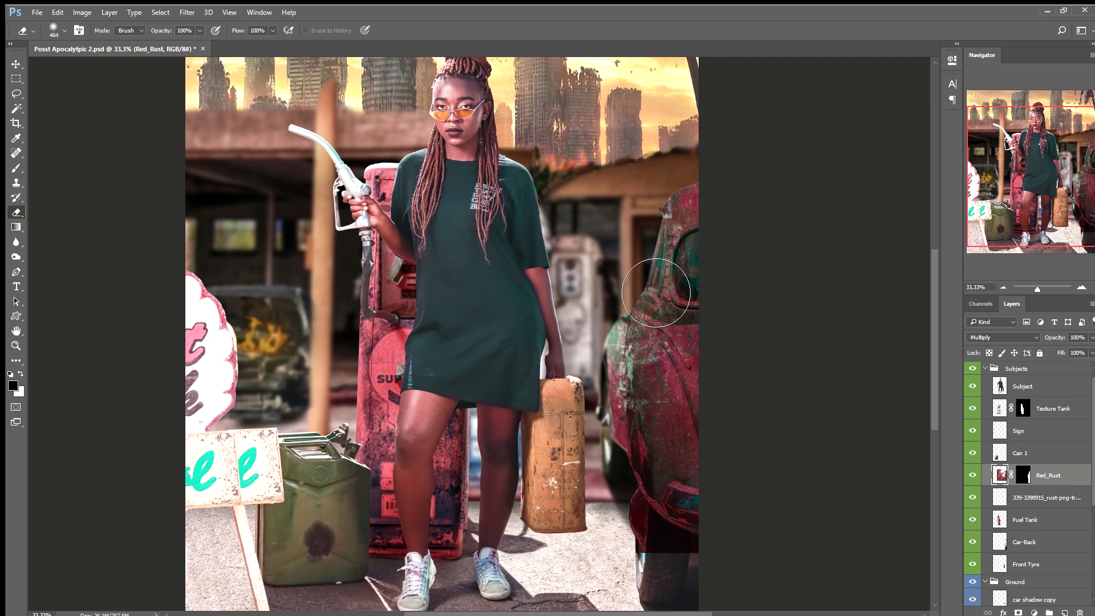
drag(1091, 337, 1078, 342)
scroll(710, 556, down, 2)
drag(711, 556, 611, 315)
Place a second rust texture as layer 4 in Darken mode with a Hide All mask
key(Return)
key(shift+alt+k)
alt+click(1017, 612)
scroll(726, 285, up, 1)
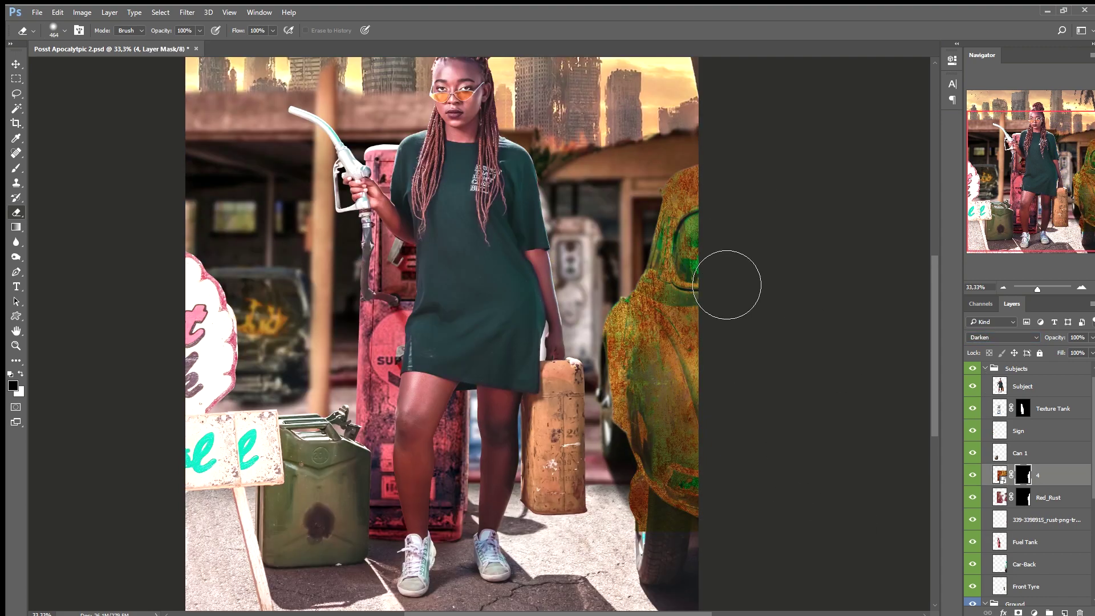
Reveal the second rust texture on the car's side panel through layer 4's mask
drag(713, 268, 687, 437)
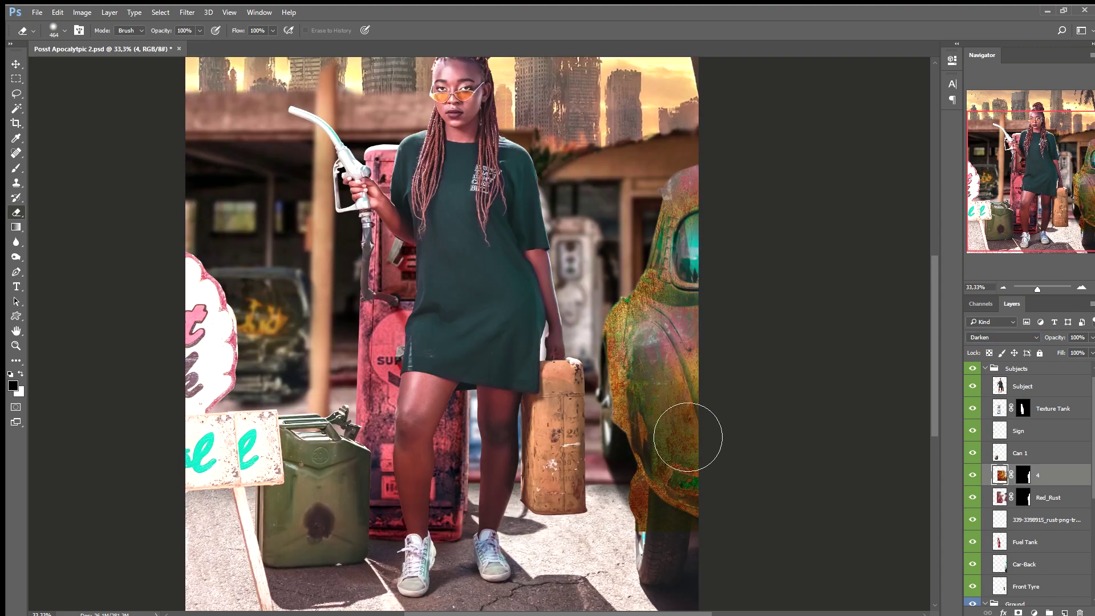
key(ctrl+plus)
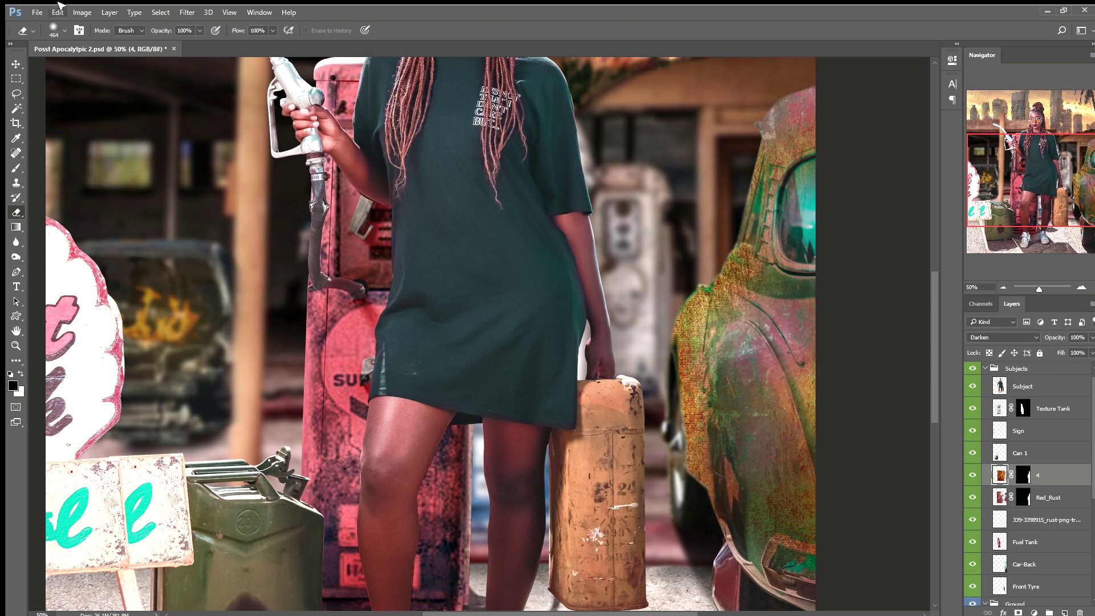
text(38)
scroll(733, 391, down, 1)
scroll(713, 445, right, 3)
key(r)
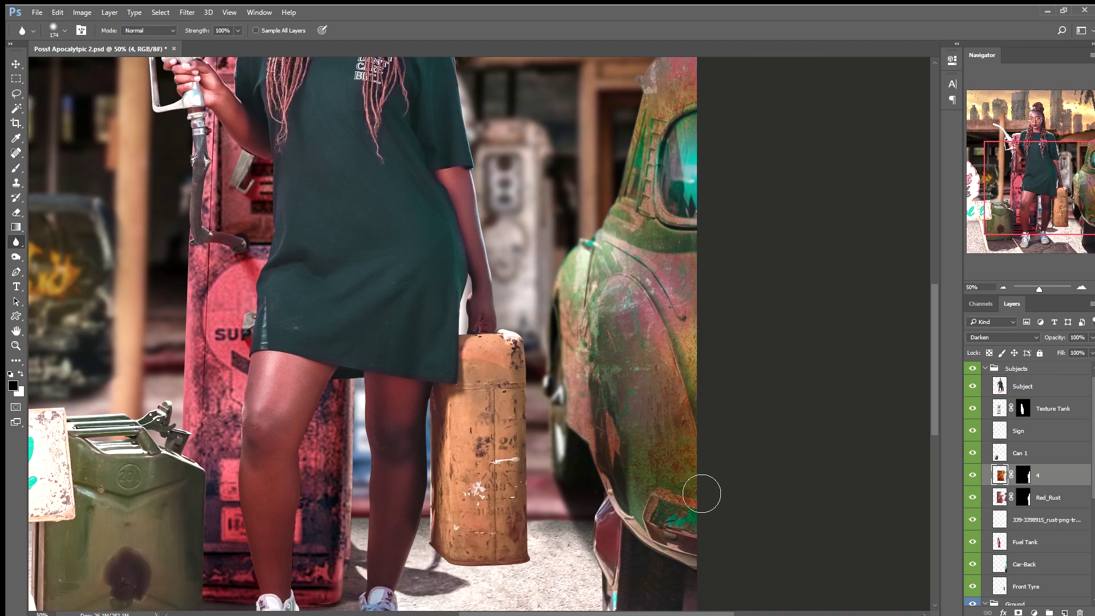
key(ctrl+0)
key(ctrl+plus)
key(ctrl+plus)
key(e)
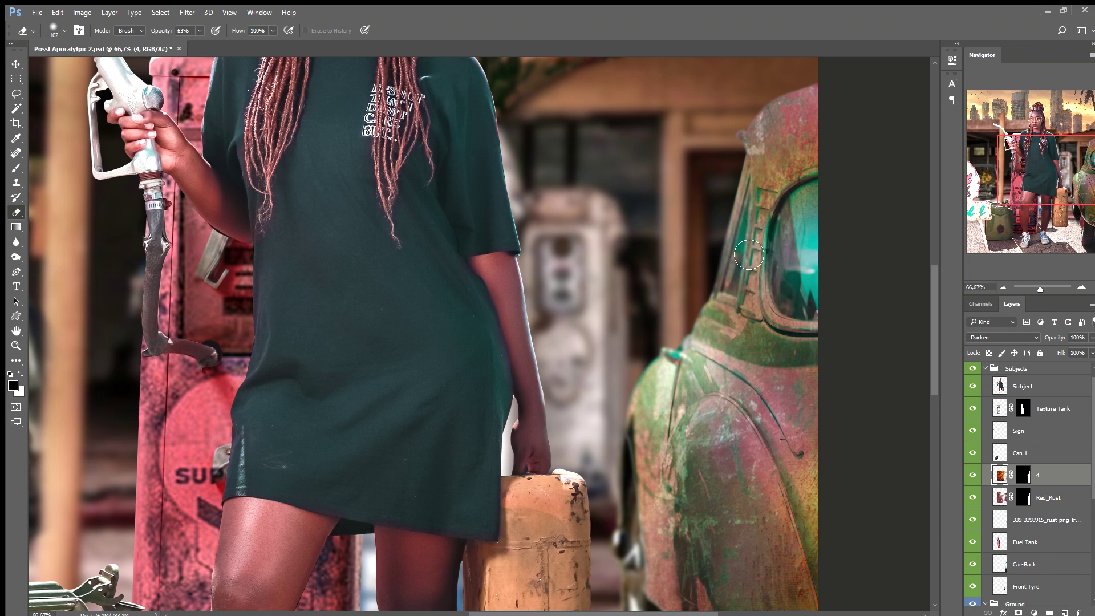
scroll(806, 247, up, 1)
Gently erase the Red_Rust layer at 26% strength around the car door
key(alt+bracketleft)
scroll(832, 243, up, 1)
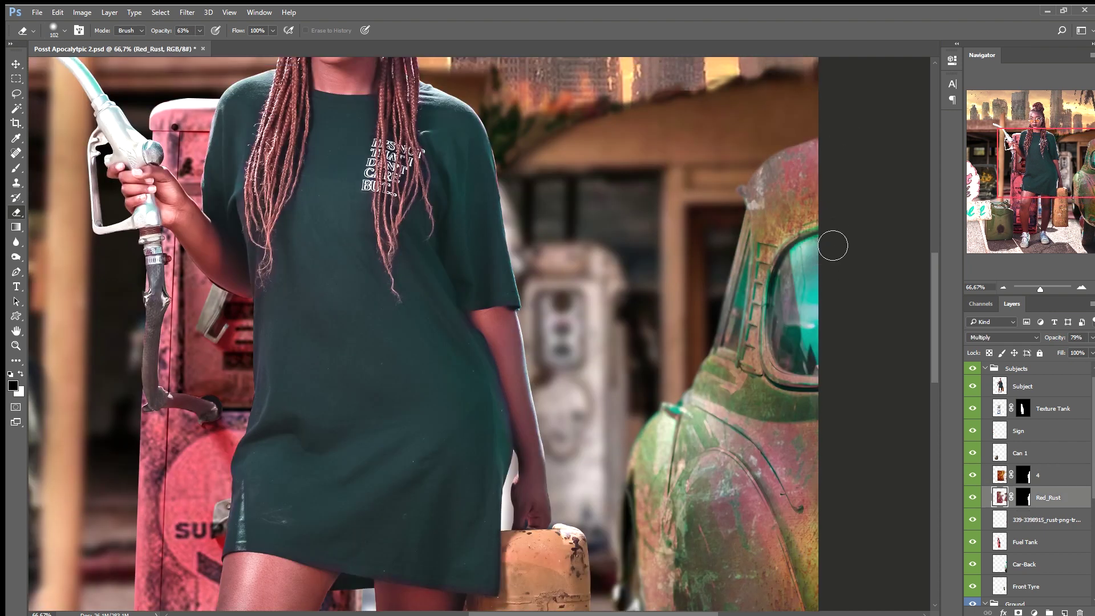
scroll(787, 363, down, 3)
scroll(840, 311, down, 1)
scroll(724, 296, down, 1)
key(2)
key(6)
key(ctrl+minus)
key(ctrl+minus)
scroll(591, 397, up, 2)
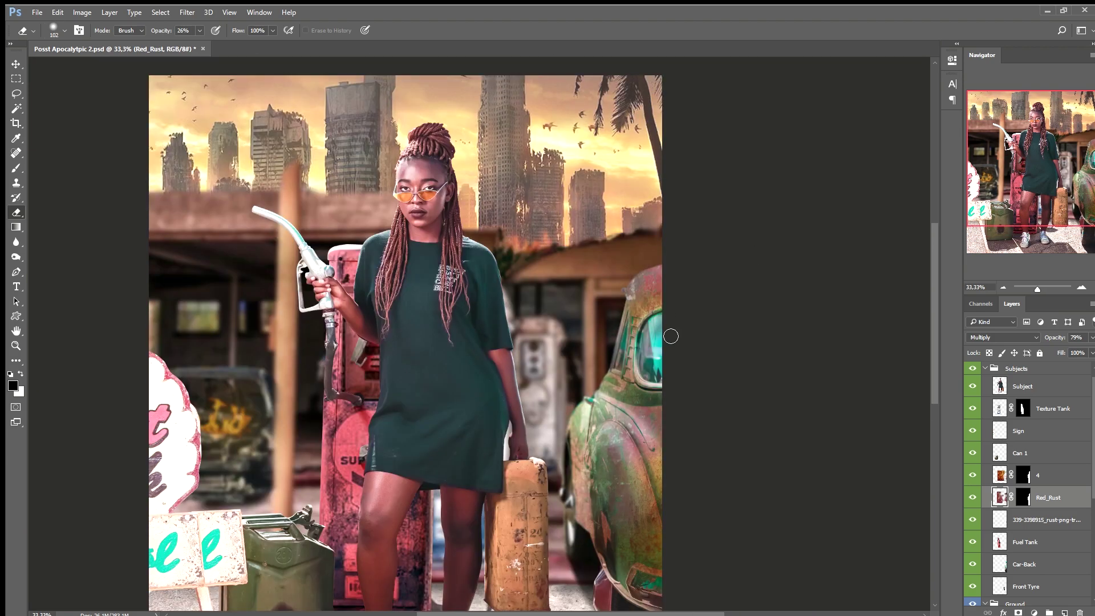
key(ctrl+plus)
key(ctrl+plus)
key(ctrl+plus)
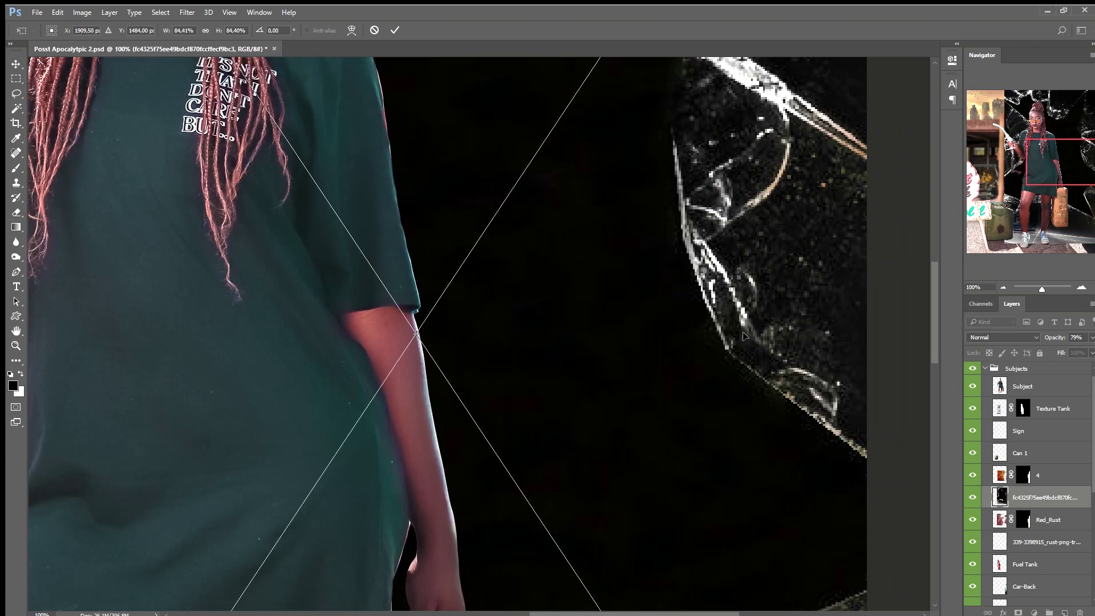
Place the cracked glass image, scale it onto the car's window, and set it to Screen
key(ctrl+minus)
key(ctrl+minus)
mouse_move(924, 599)
mouse_down()
mouse_move(747, 413)
mouse_move(748, 386)
mouse_up()
key(ctrl+plus)
key(ctrl+plus)
drag(590, 326, 625, 313)
key(Return)
key(e)
key(shift+alt+s)
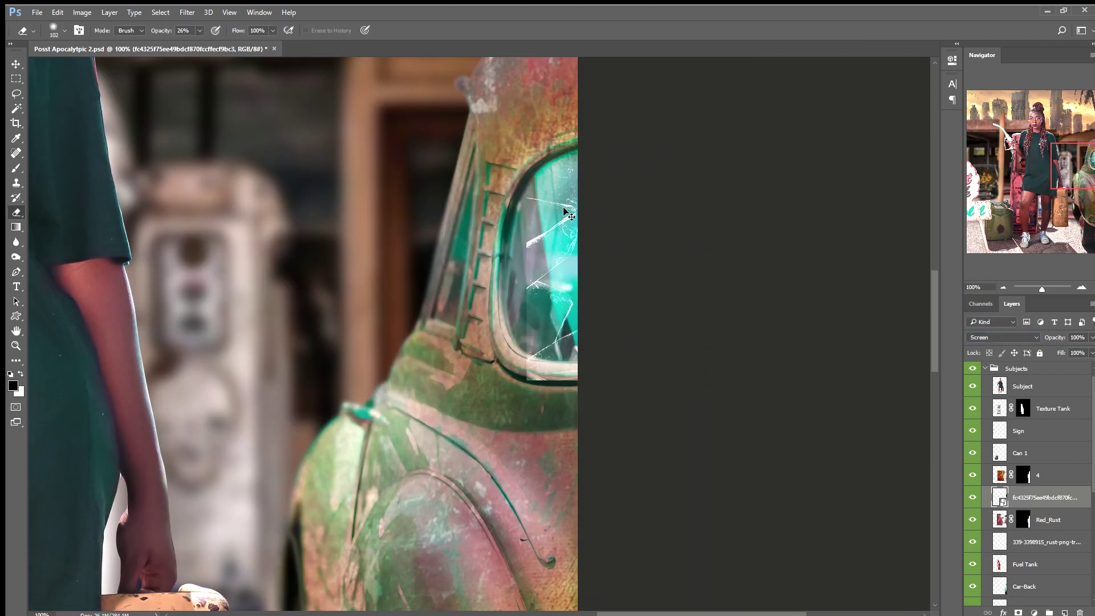
Warp the cracked glass to follow the curve of the car window
key(ctrl+t)
drag(501, 285, 513, 158)
key(Return)
key(e)
key(ctrl+plus)
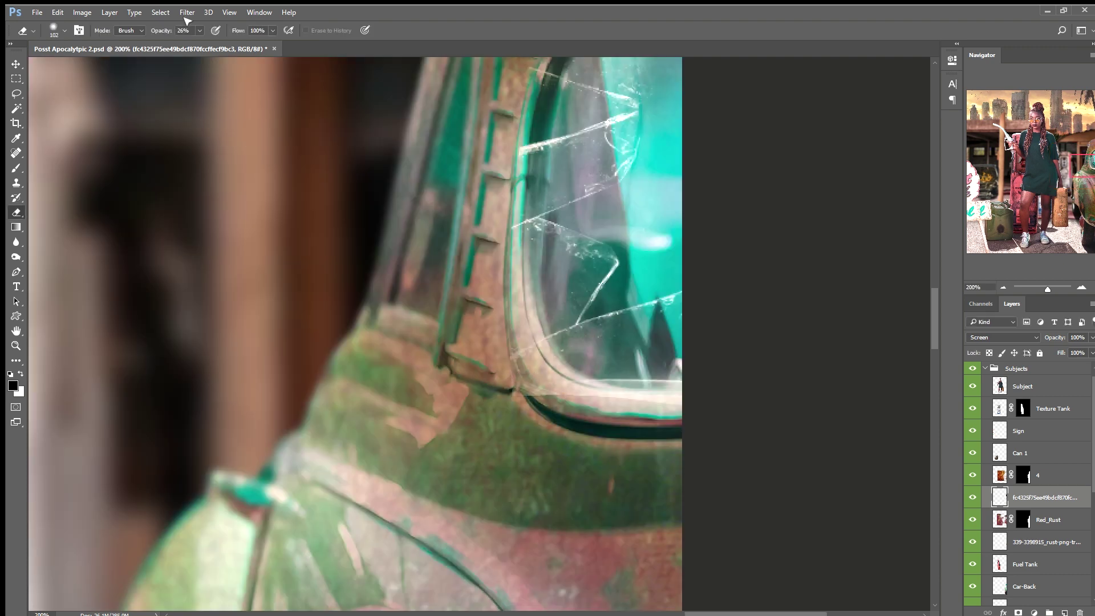
scroll(520, 329, up, 3)
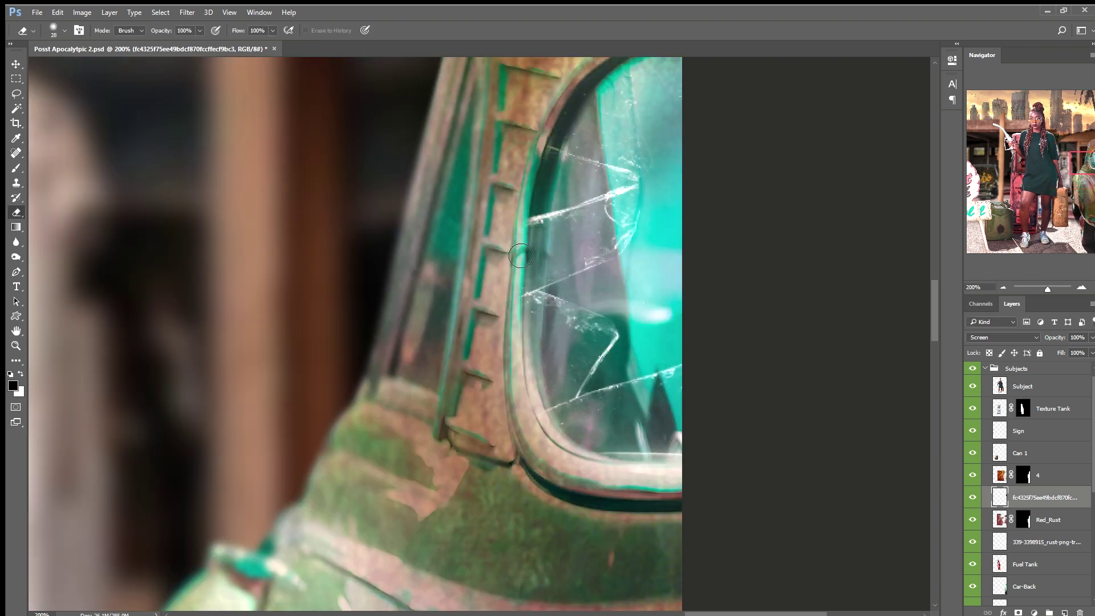
scroll(656, 489, up, 3)
Fill a jagged hole shape with black on new Layer 6 and duplicate the glass layer
key(ctrl+shift+alt+n)
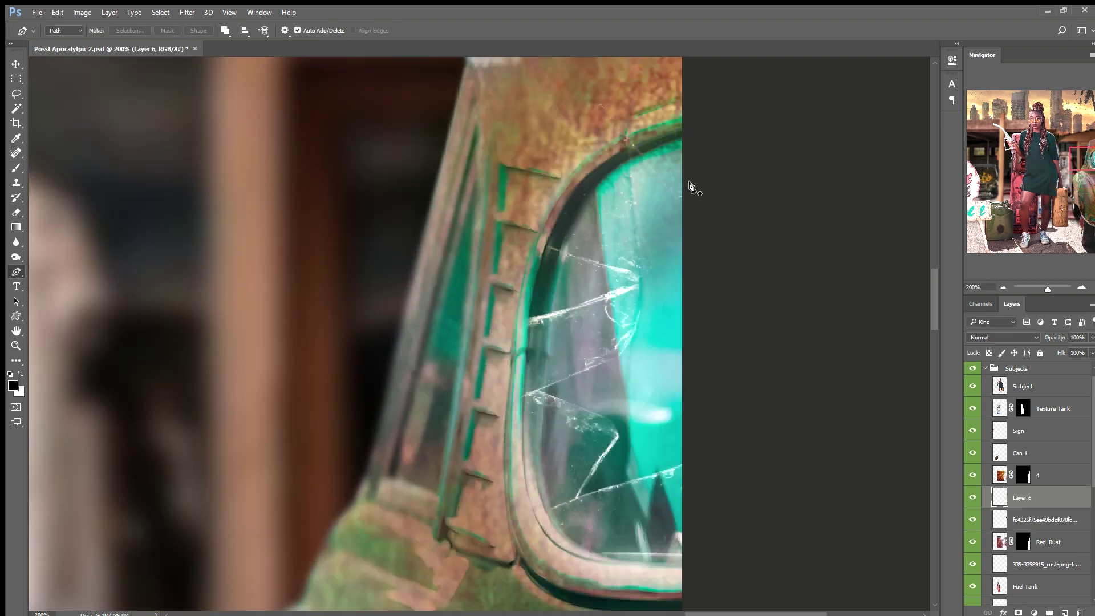
key(alt+BackSpace)
key(ctrl+d)
key(ctrl+minus)
click(1006, 511)
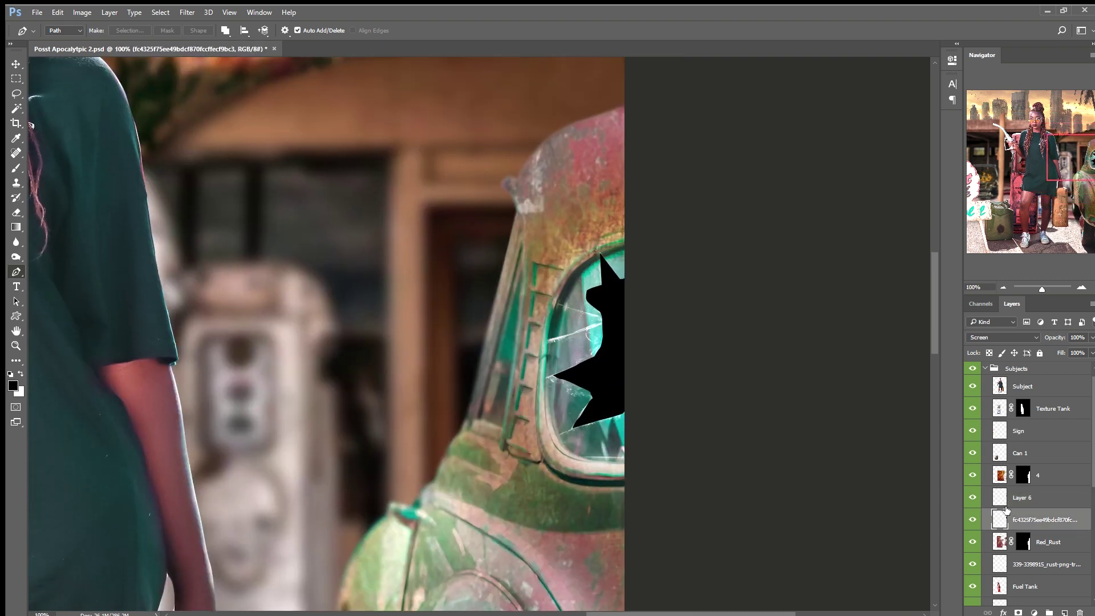
key(ctrl+j)
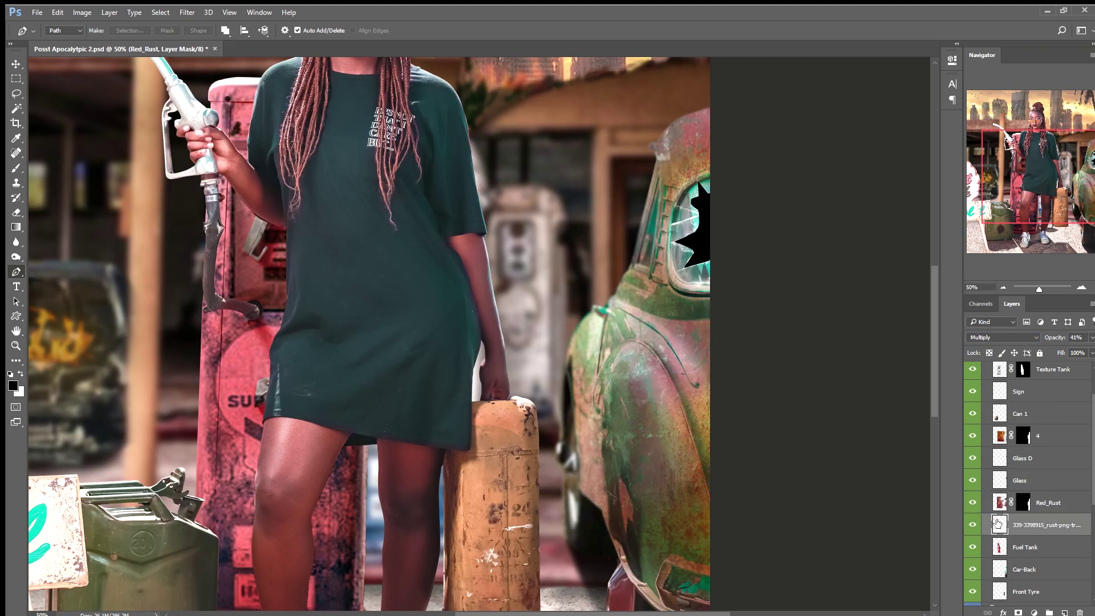
Rename the rust layer and erase the red rust from the woman's arm and fingers
double_click(1028, 524)
text(Red_Rust)
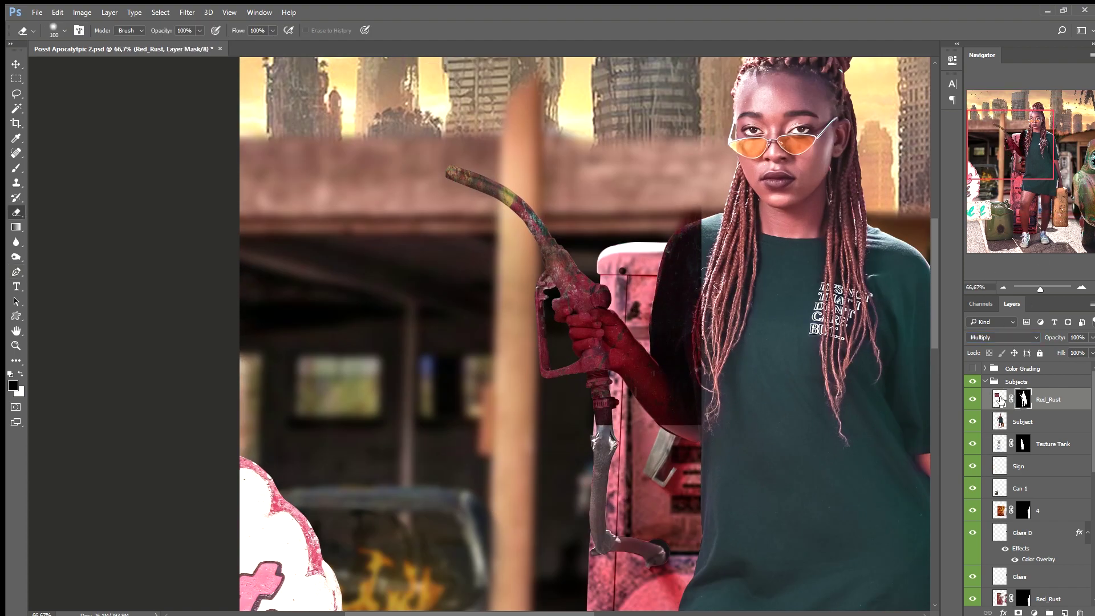
click(1000, 400)
mouse_move(677, 217)
mouse_down()
mouse_move(678, 391)
mouse_move(613, 359)
mouse_move(655, 342)
mouse_up()
key(ctrl+plus)
key(ctrl+plus)
drag(741, 319, 870, 429)
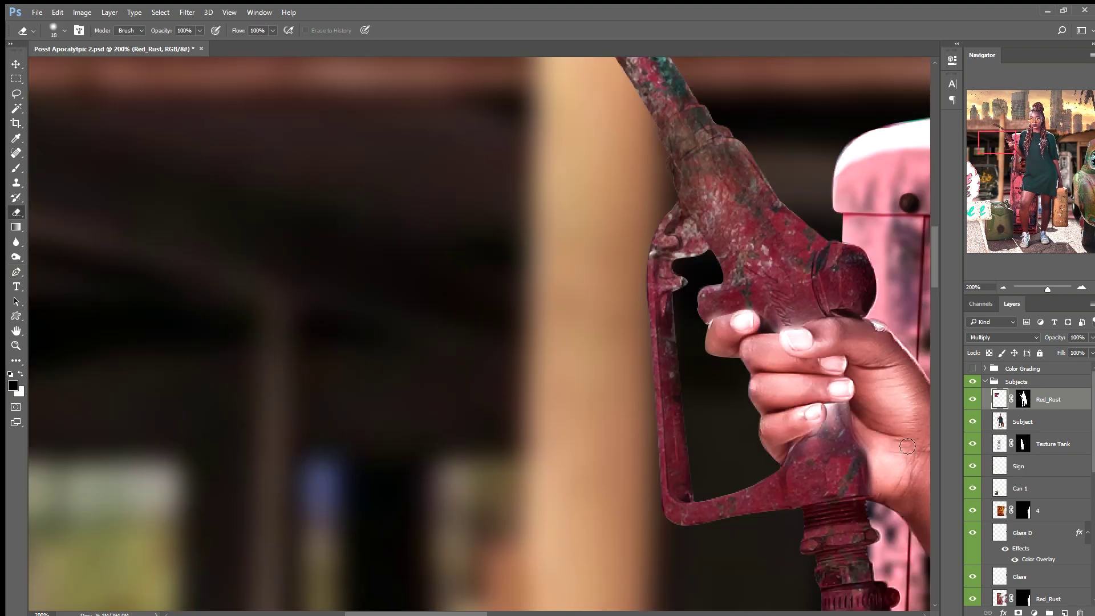
key(ctrl+minus)
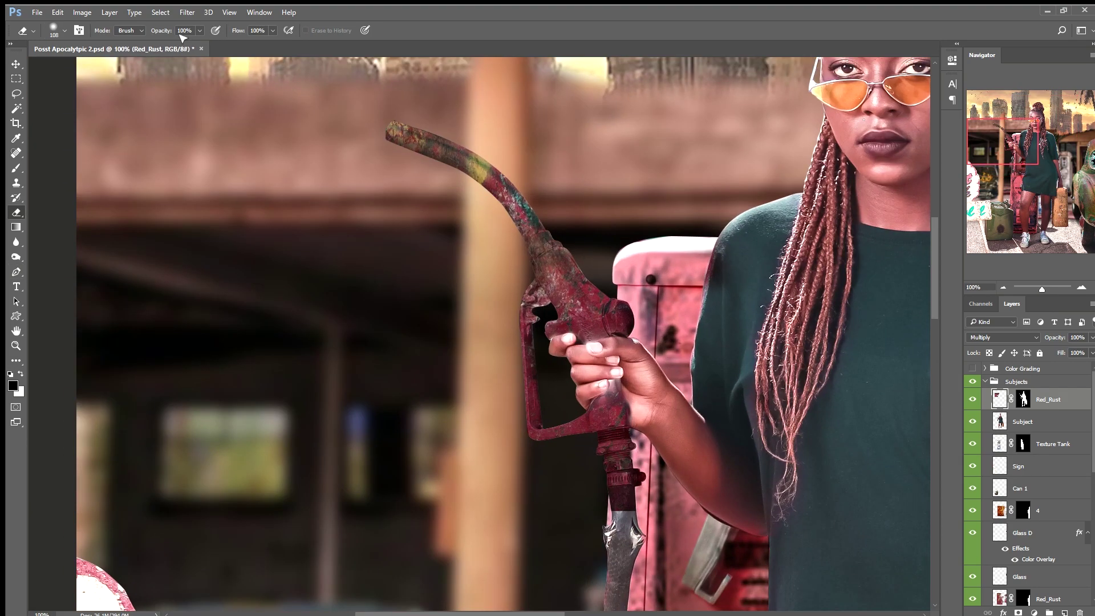
key(ctrl+0)
Clone Stamp the teal letters off the sign
scroll(251, 268, up, 3)
key(s)
drag(281, 239, 237, 308)
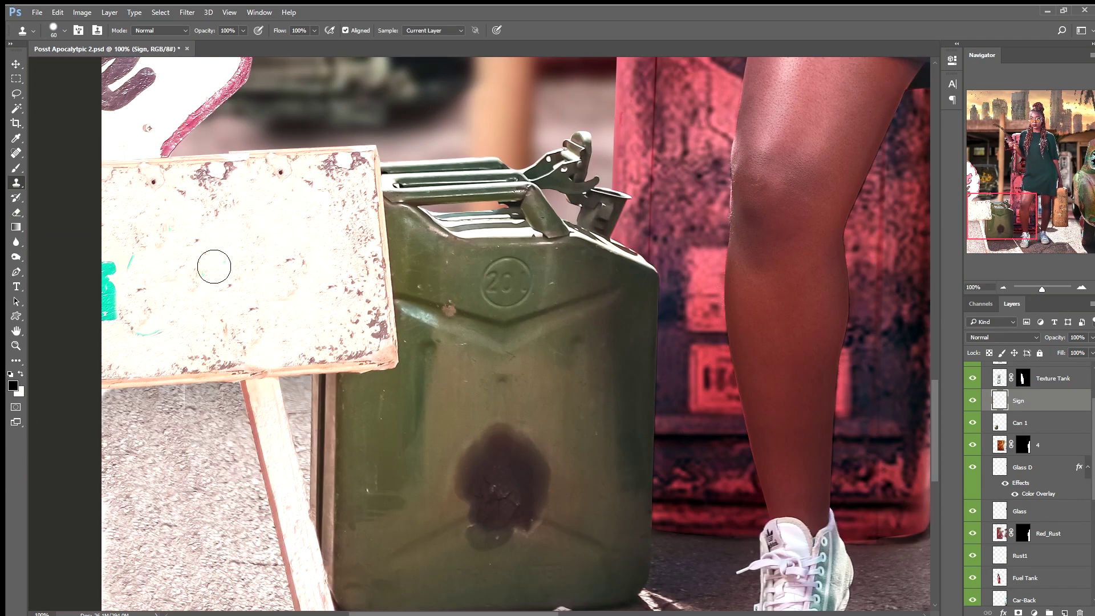
scroll(191, 240, up, 3)
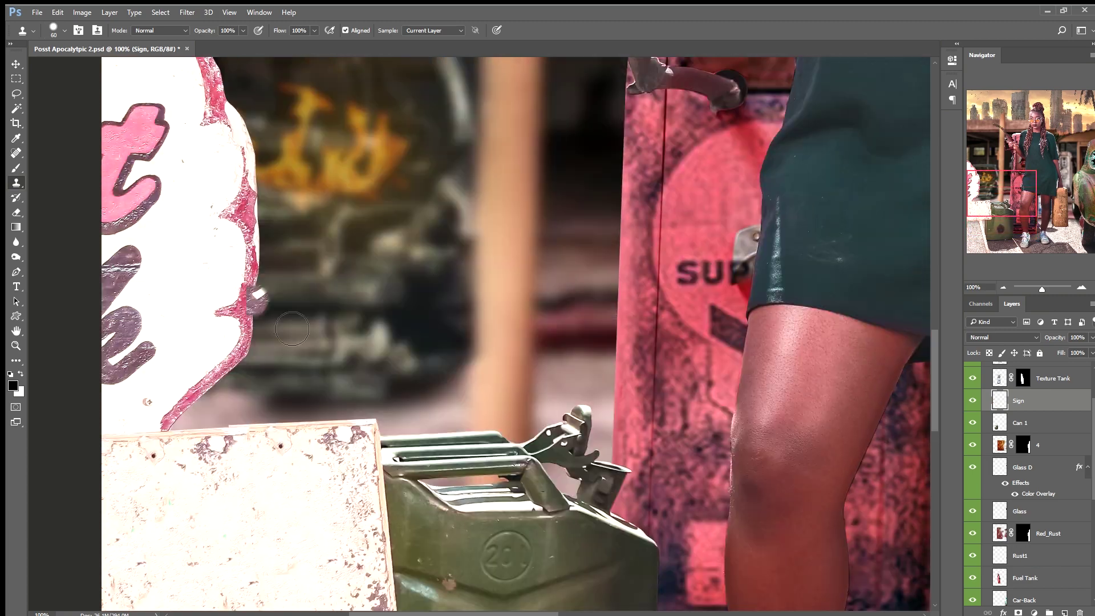
scroll(249, 303, down, 2)
scroll(73, 208, up, 3)
Blend the rust texture into the sign in Multiply at 38% opacity
key(p)
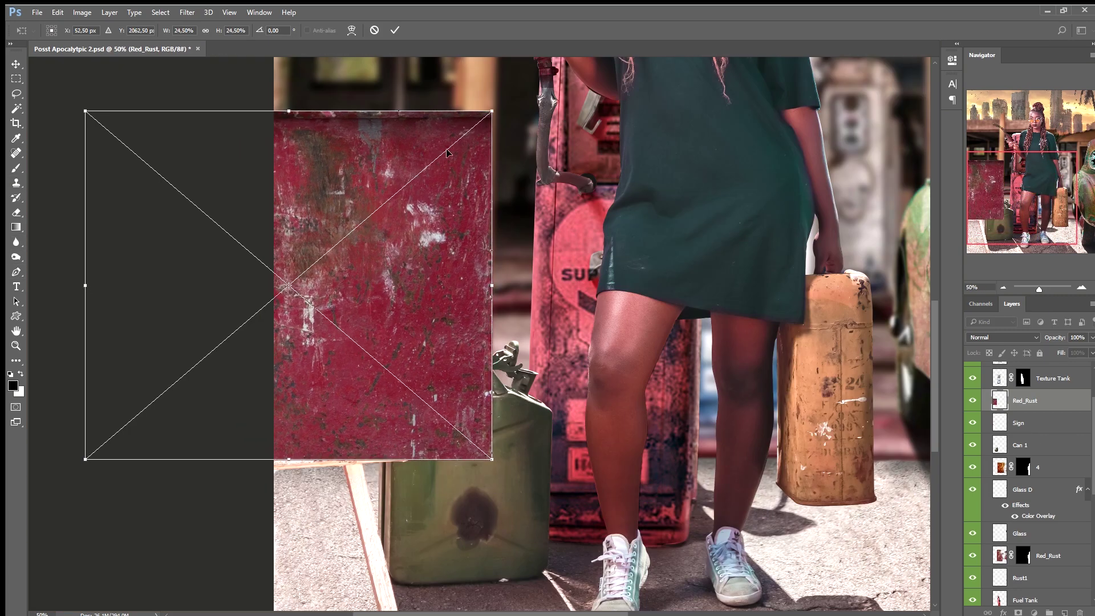
key(3)
key(8)
key(shift+alt+m)
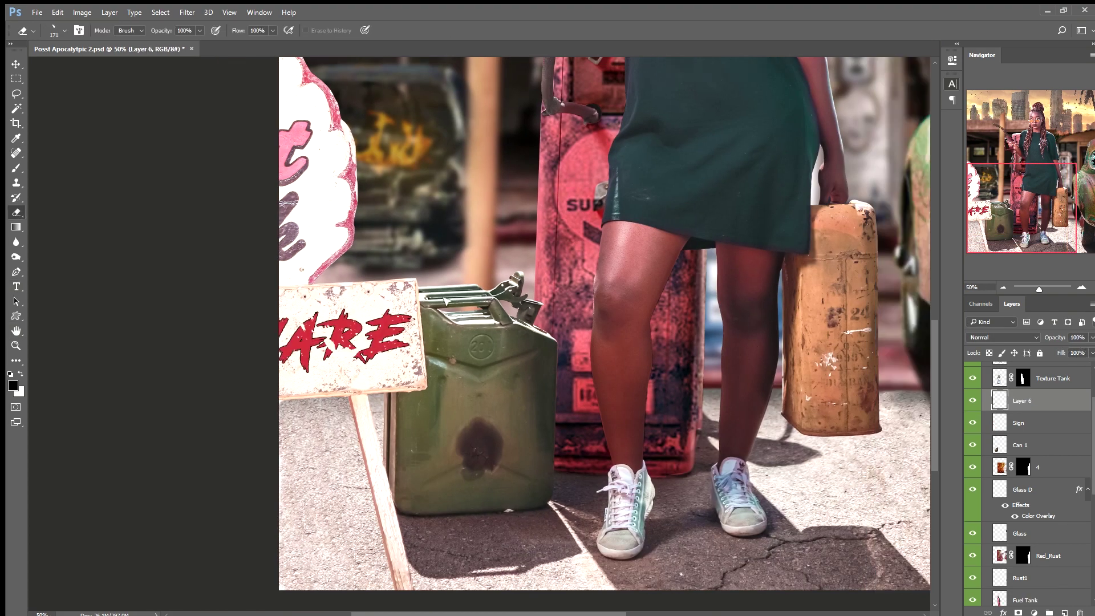
scroll(405, 393, up, 2)
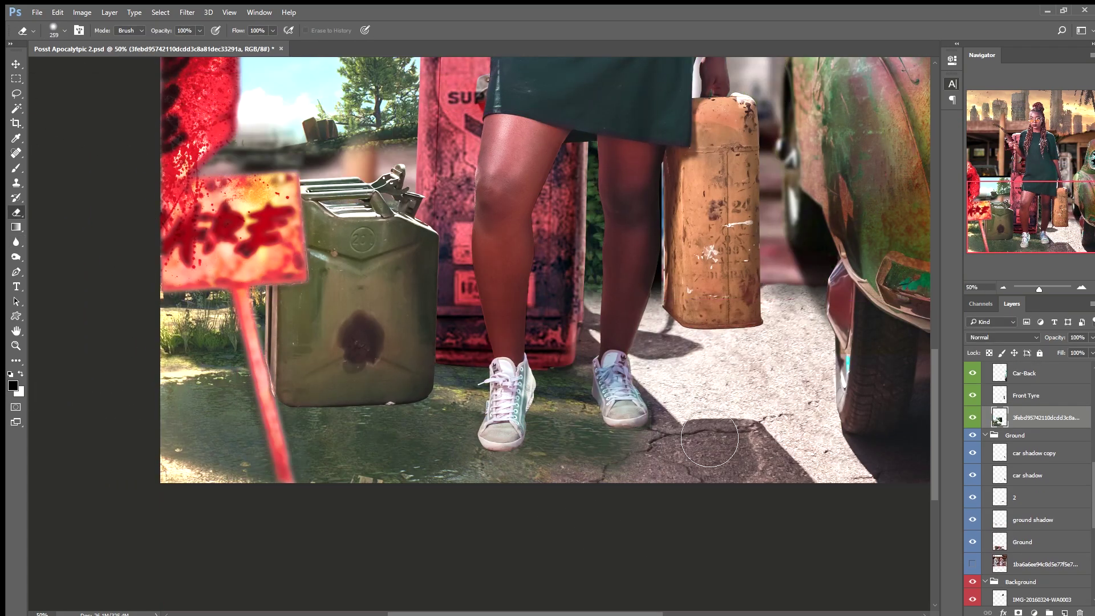
Inspect the ground around the cans, settling the view at 50% zoom
scroll(235, 327, up, 3)
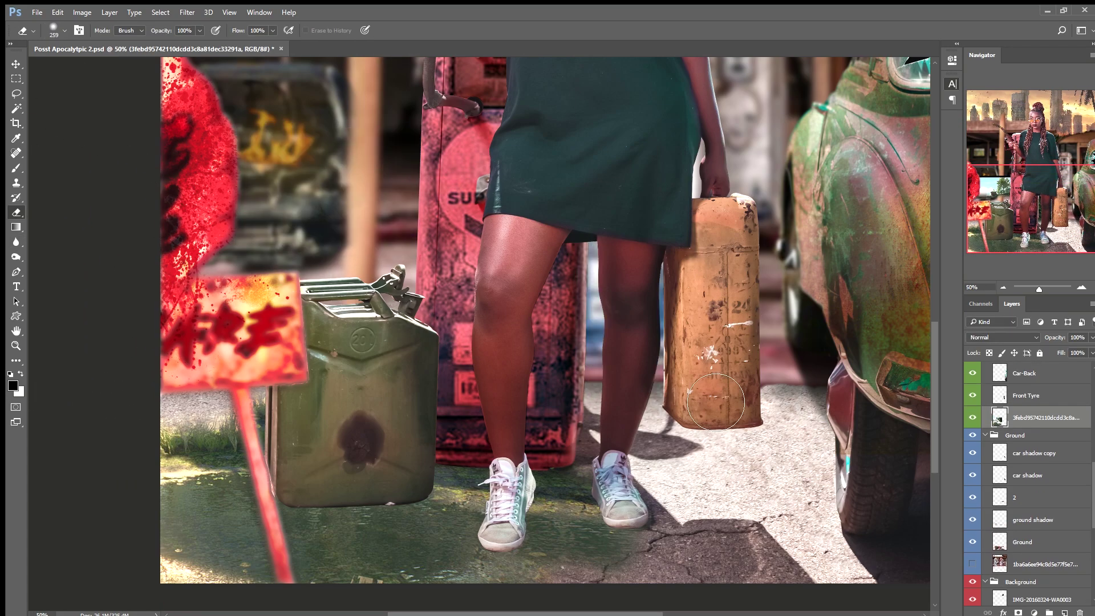
scroll(116, 186, down, 2)
scroll(117, 185, up, 3)
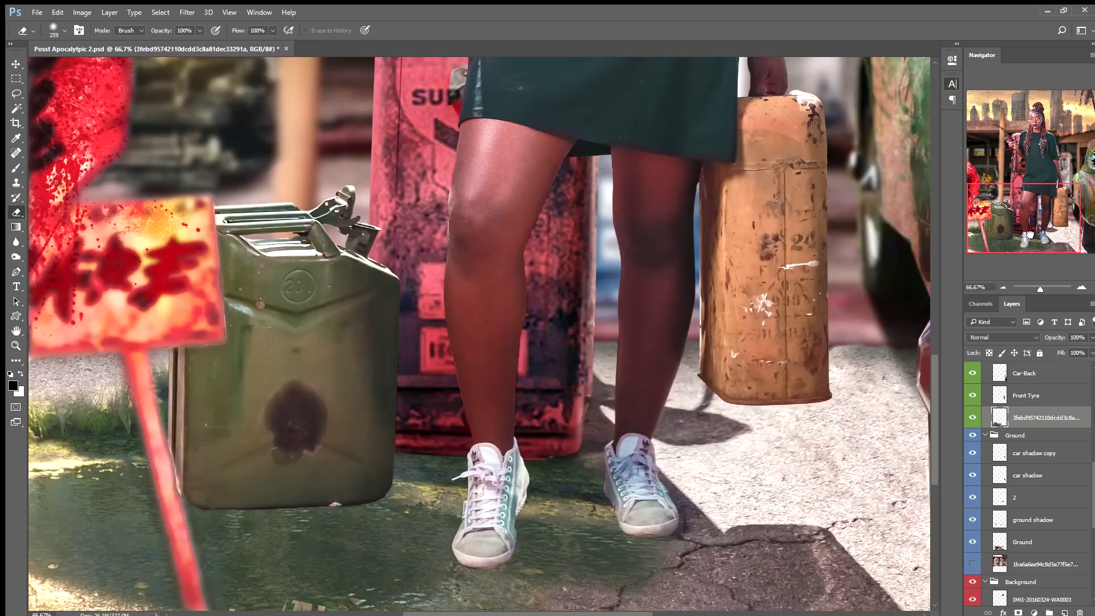
scroll(165, 559, down, 1)
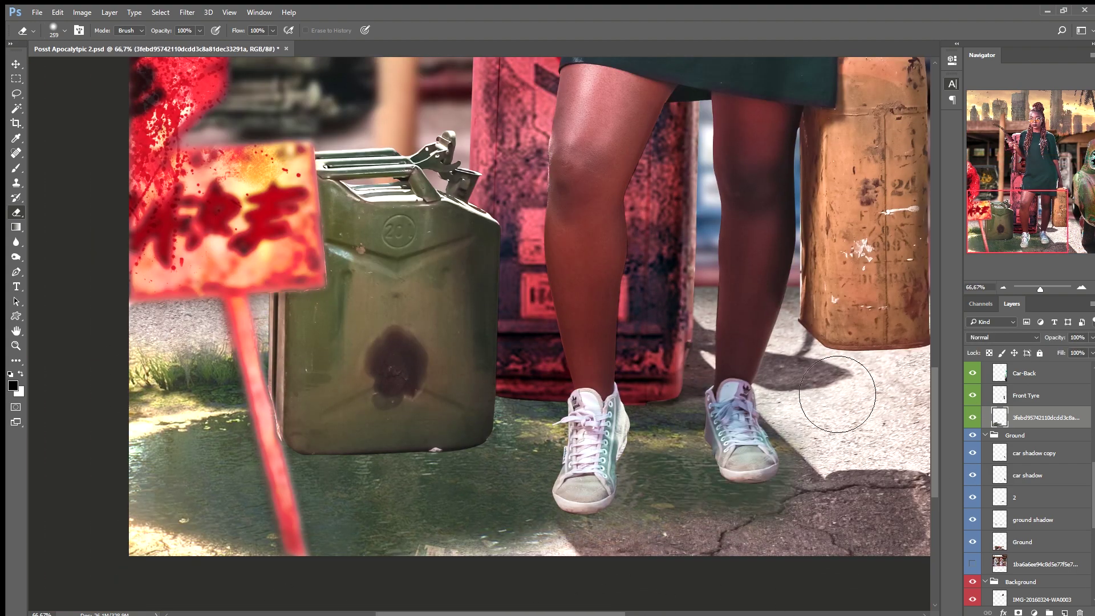
click(1011, 437)
key(ctrl+minus)
key(ctrl+minus)
key(ctrl+plus)
Duplicate Can 1, flip the copy beneath it as a reflection, and fade it to 46%
click(1011, 445)
key(ctrl+j)
key(ctrl+plus)
key(ctrl+t)
drag(389, 63, 388, 606)
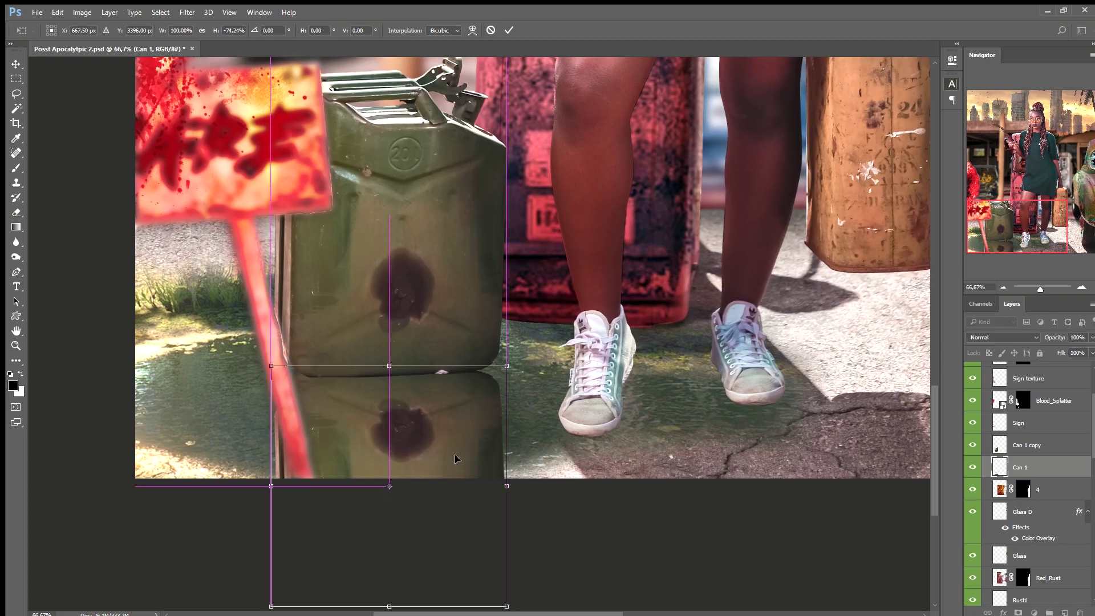
key(Return)
key(4)
key(6)
Paint a soft shadow under the can and feet on a new layer at 53% opacity
key(e)
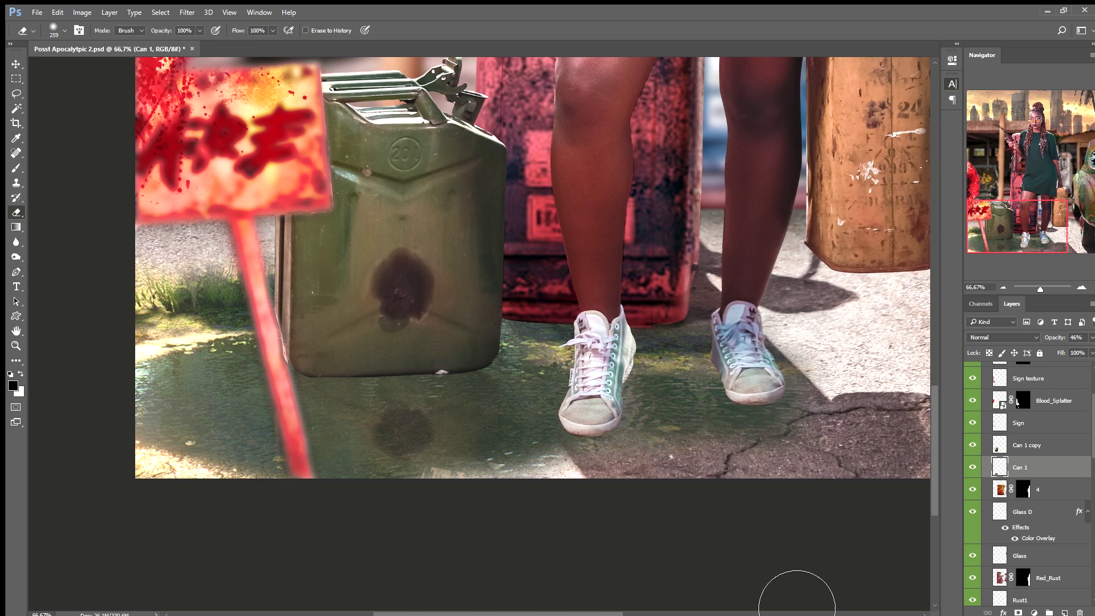
scroll(797, 593, up, 1)
click(1064, 612)
key(b)
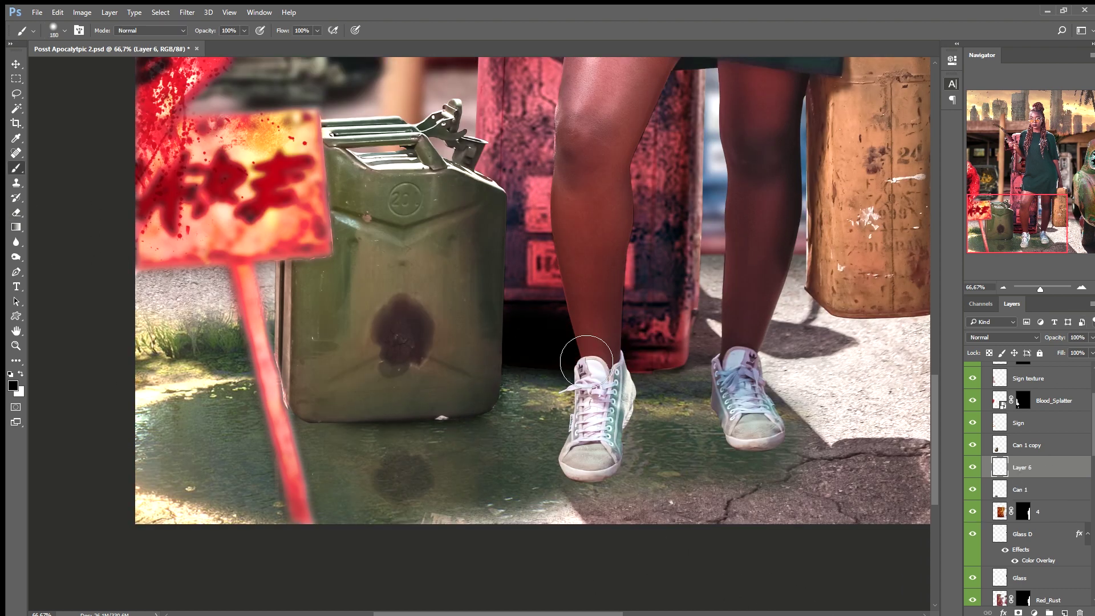
key(e)
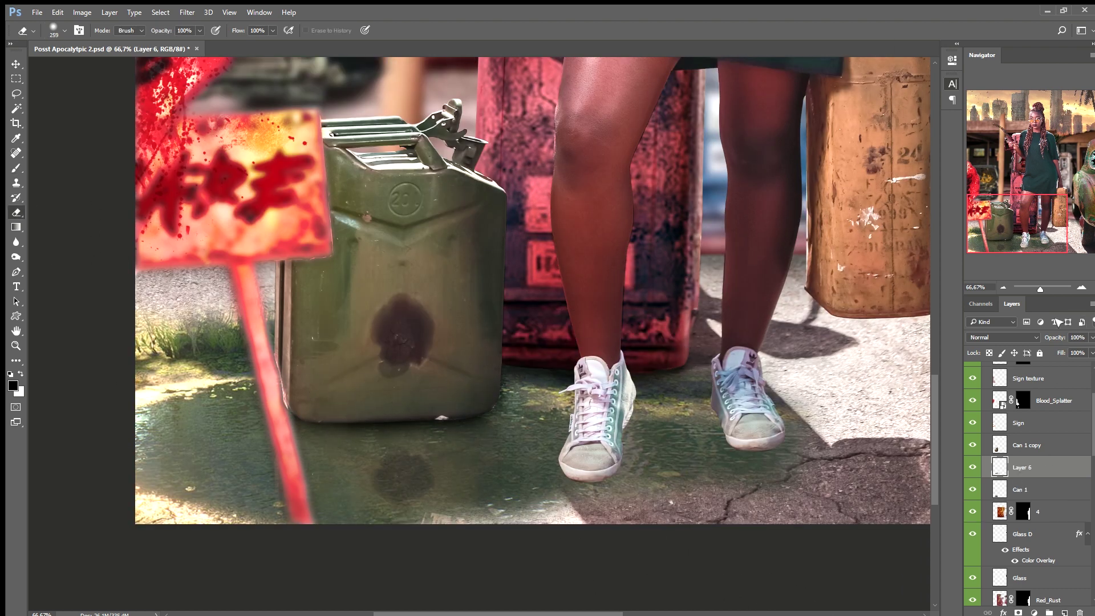
drag(1092, 337, 1068, 350)
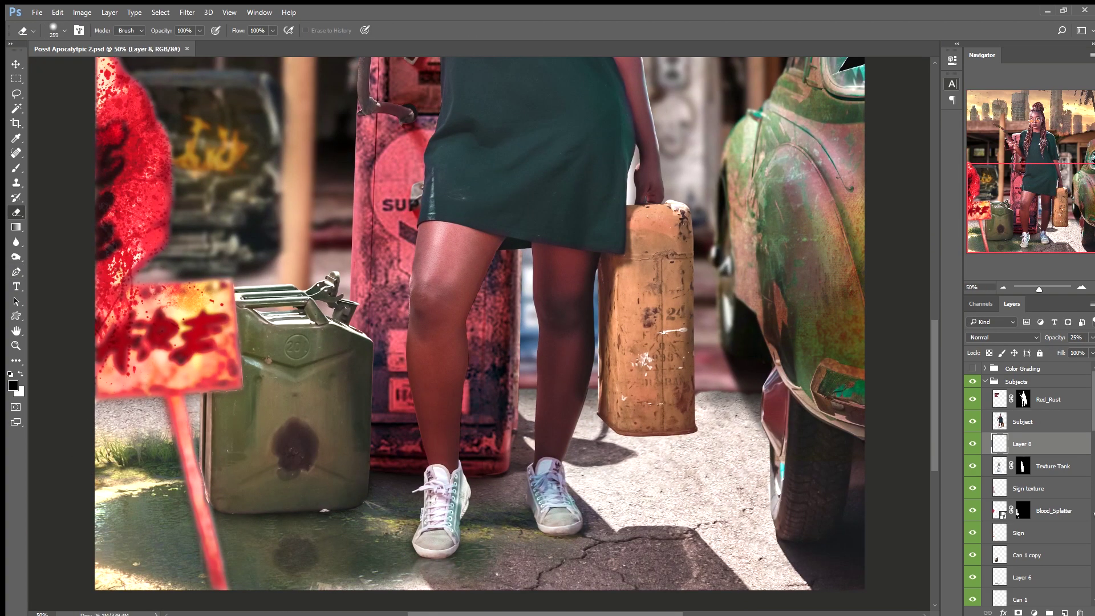
scroll(1026, 484, down, 5)
Move the faded grass strip onto the shoes, make it fainter, and duplicate it for extra tufts
click(1034, 440)
key(b)
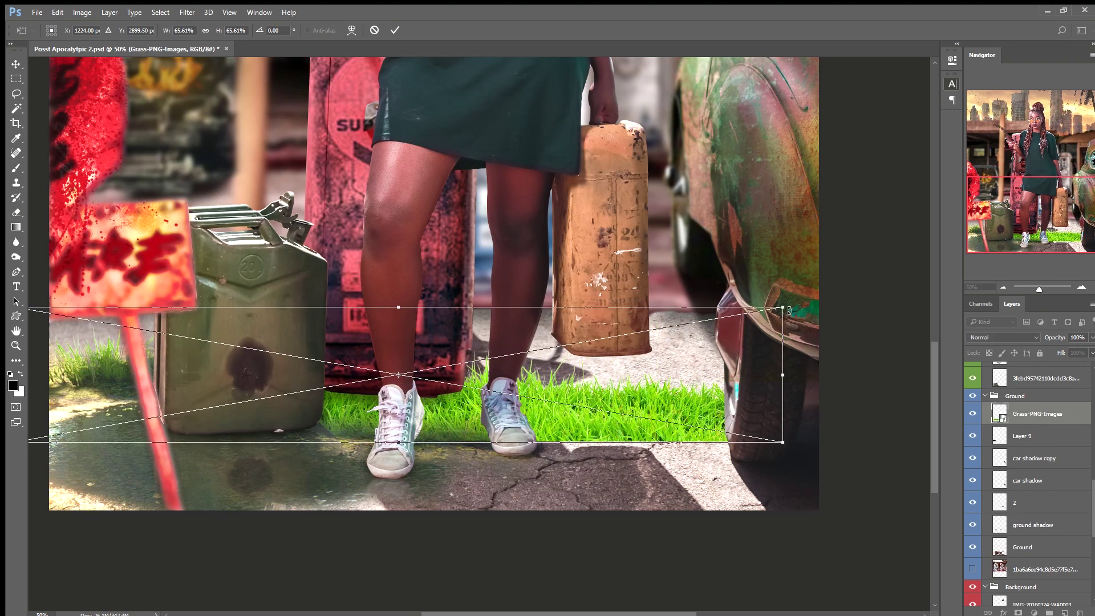
key(i)
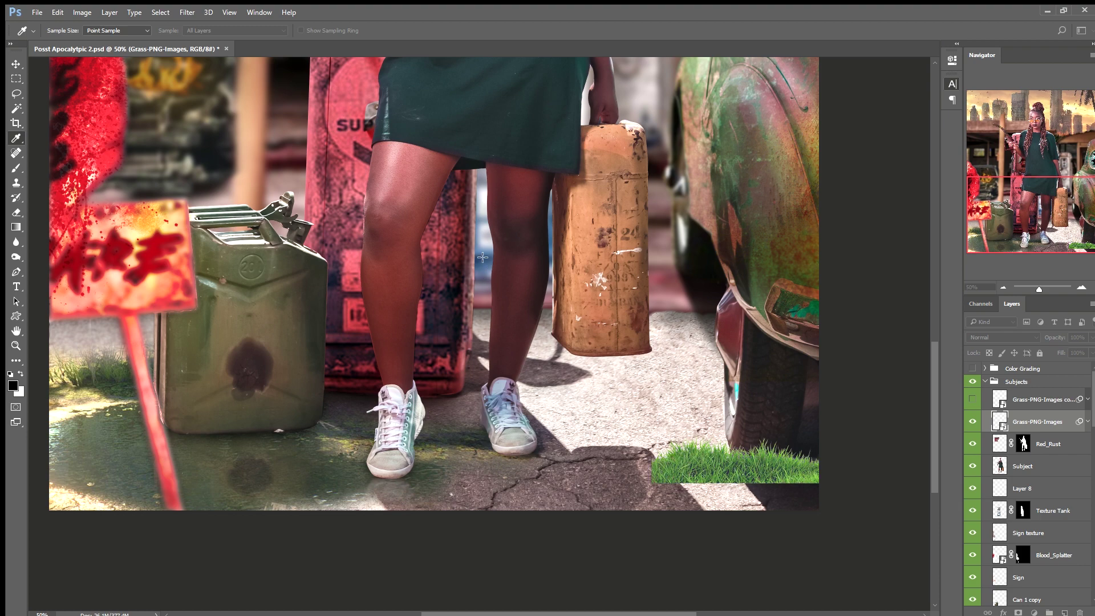
key(e)
drag(1055, 337, 1059, 353)
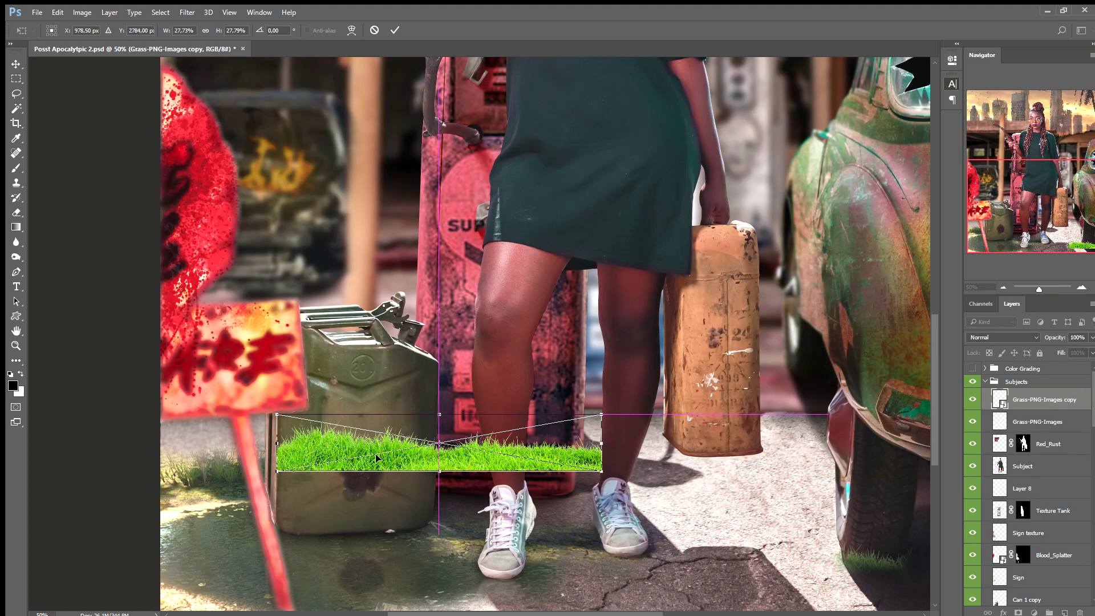
drag(493, 440, 619, 500)
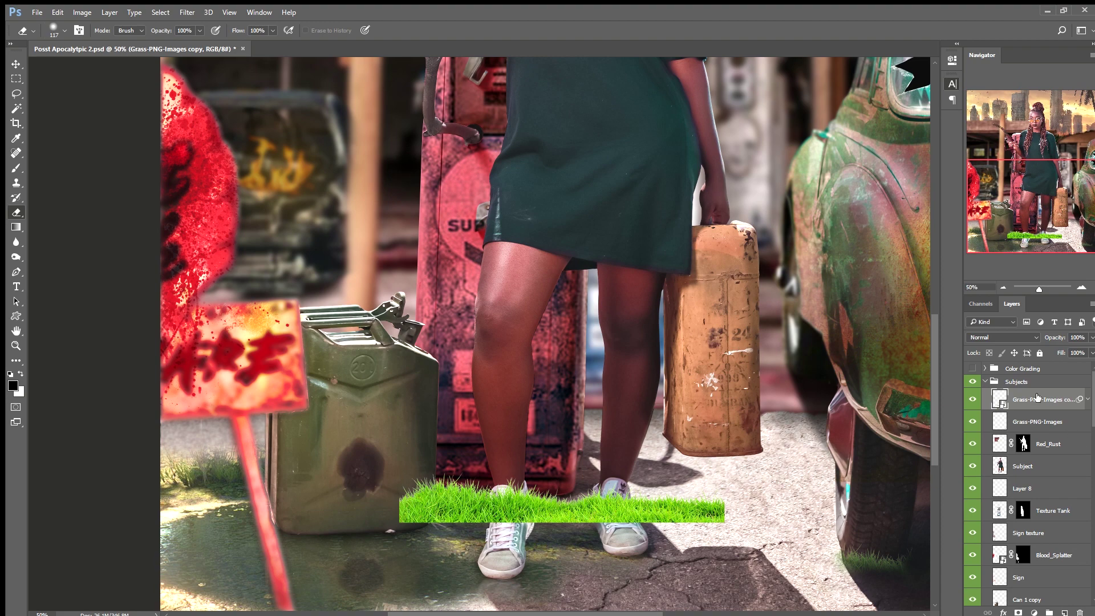
key(ctrl+t)
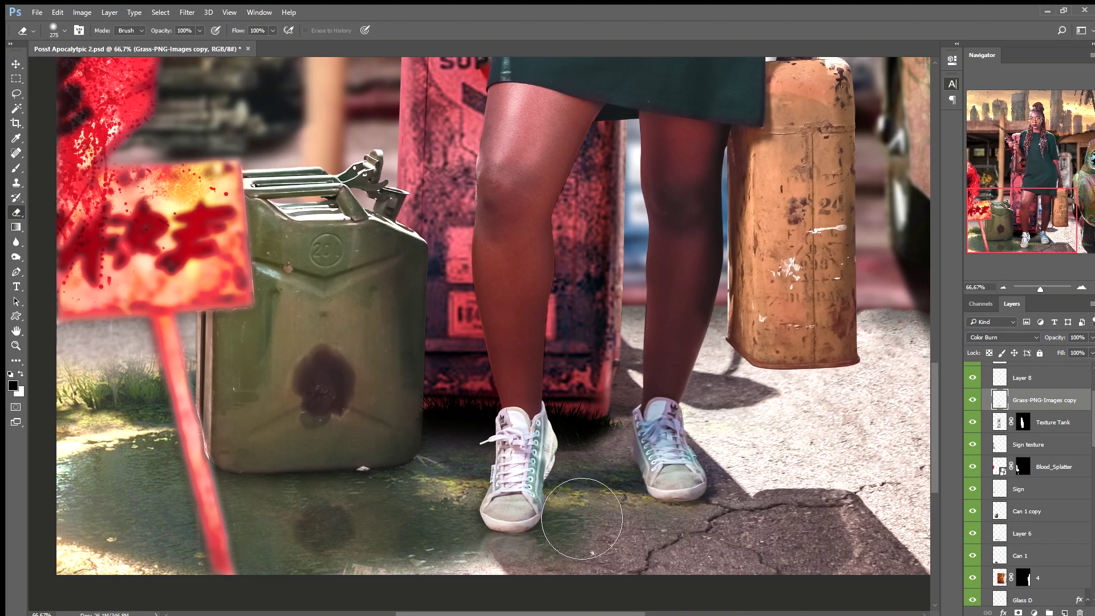
drag(1090, 337, 1050, 353)
key(ctrl+j)
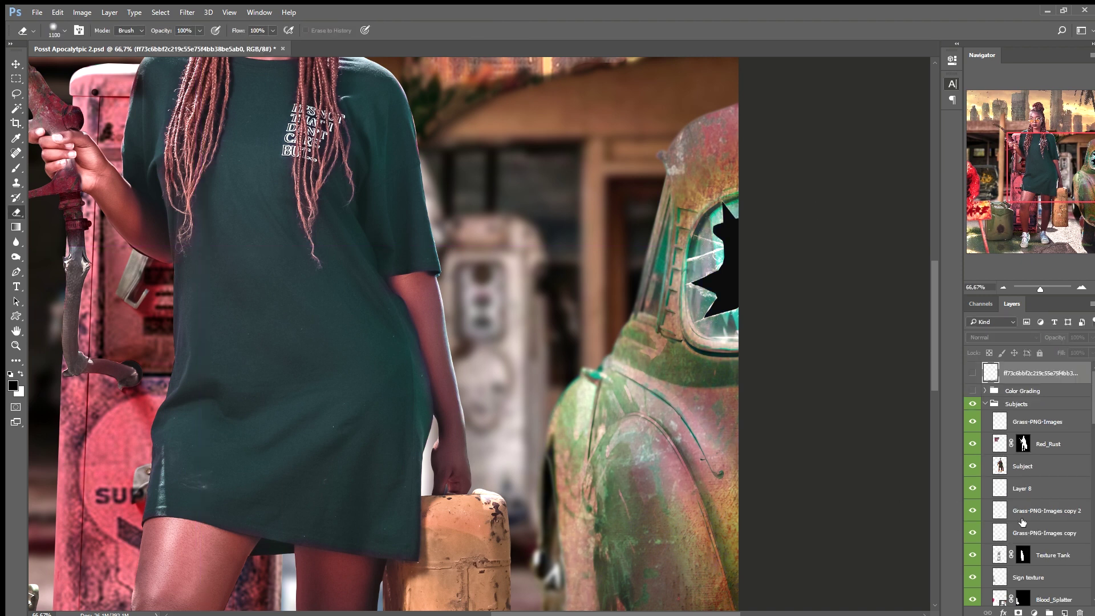
Duplicate the layer 4 rust texture, nudge it into place, and erase it around the car window
scroll(1021, 522, down, 5)
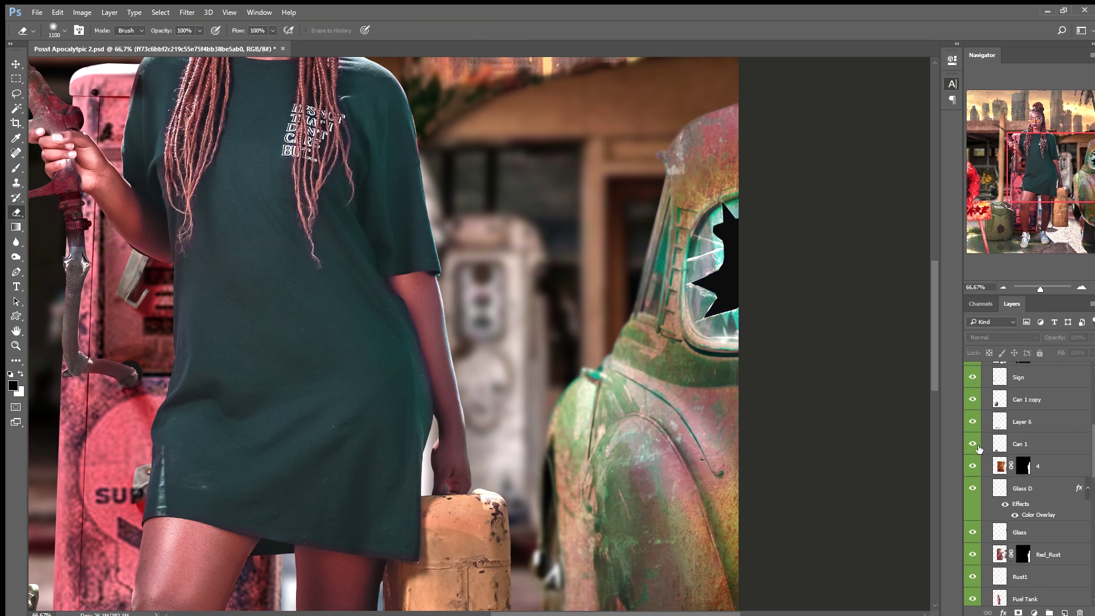
key(ctrl+j)
key(ctrl+t)
drag(696, 454, 713, 475)
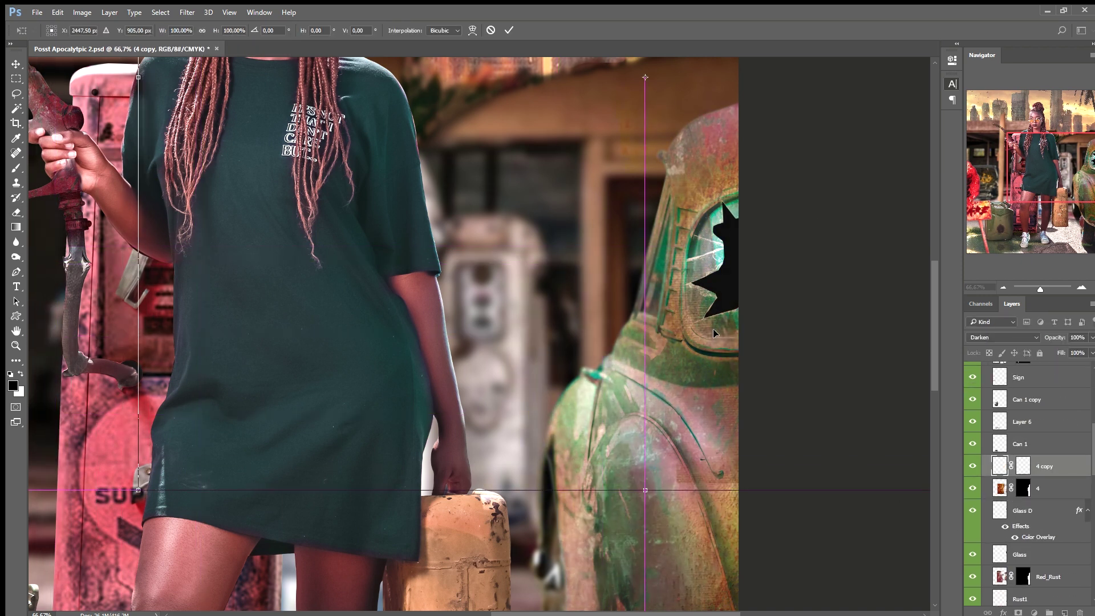
key(Return)
key(e)
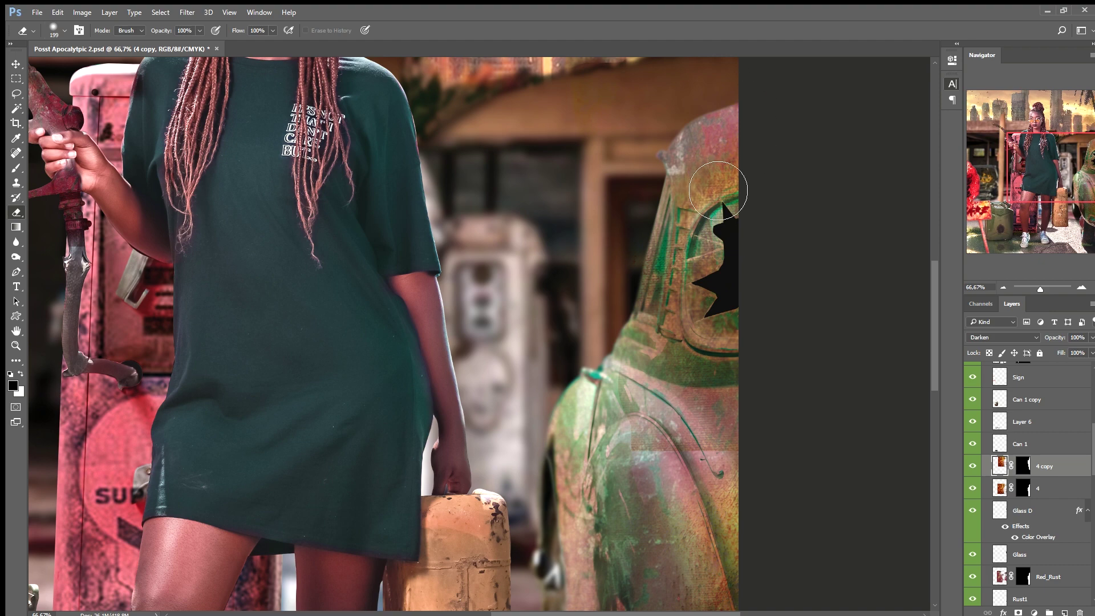
drag(745, 152, 667, 355)
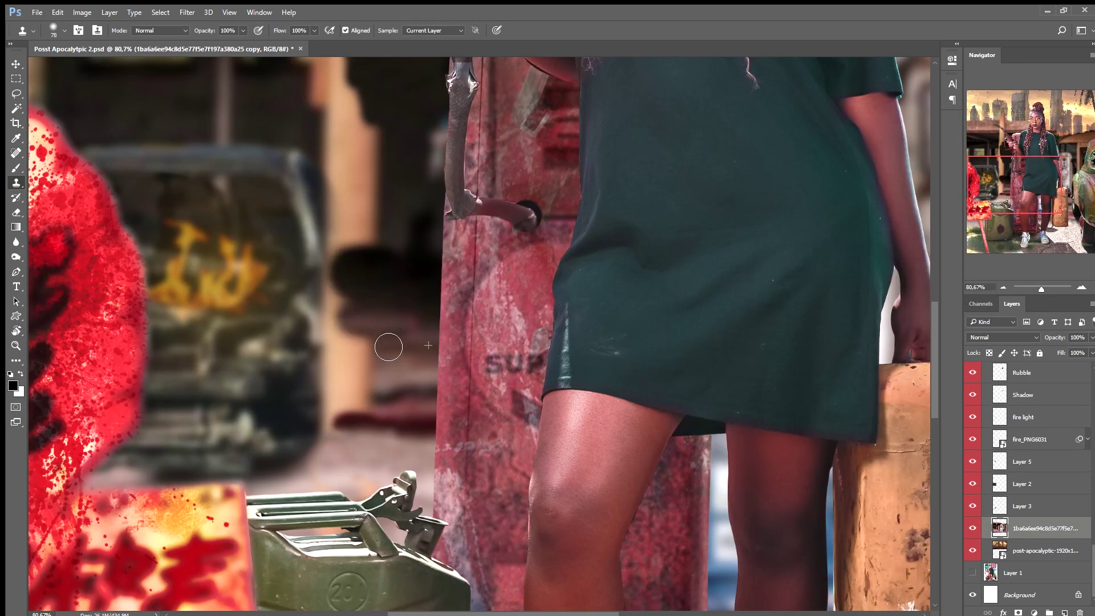
Clone background over the area behind the fuel nozzle and zoom out to the skyline
scroll(392, 339, up, 5)
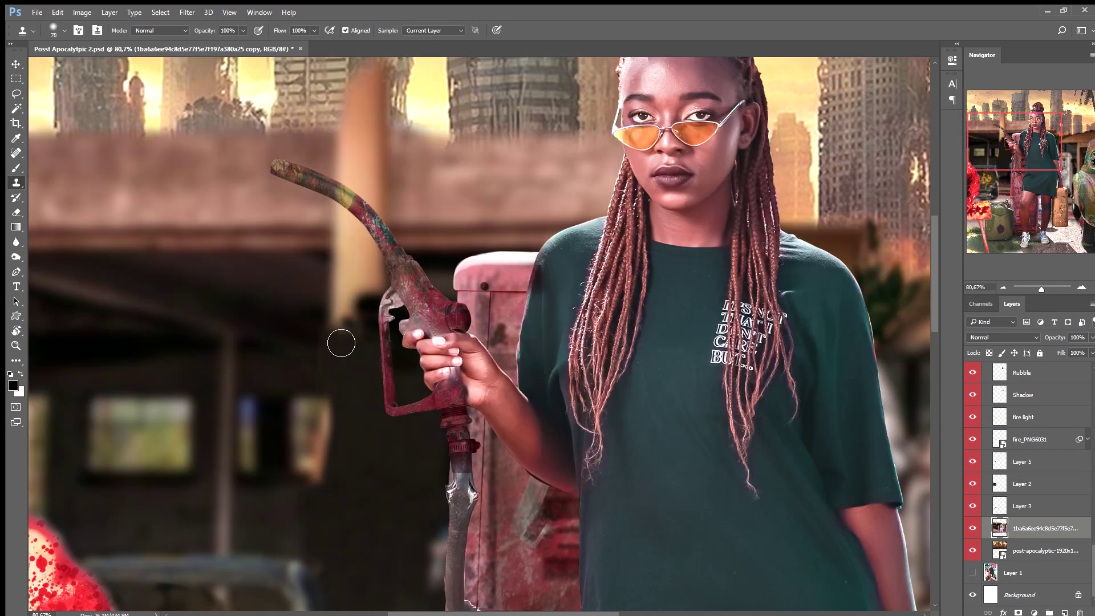
scroll(364, 315, up, 4)
drag(348, 295, 452, 306)
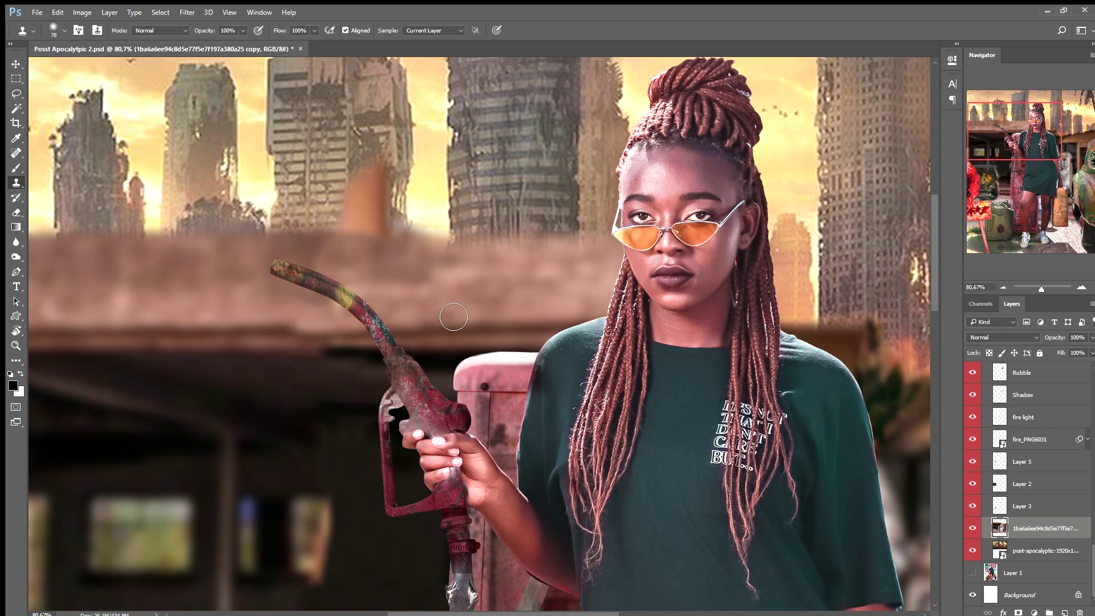
key(ctrl+minus)
key(ctrl+minus)
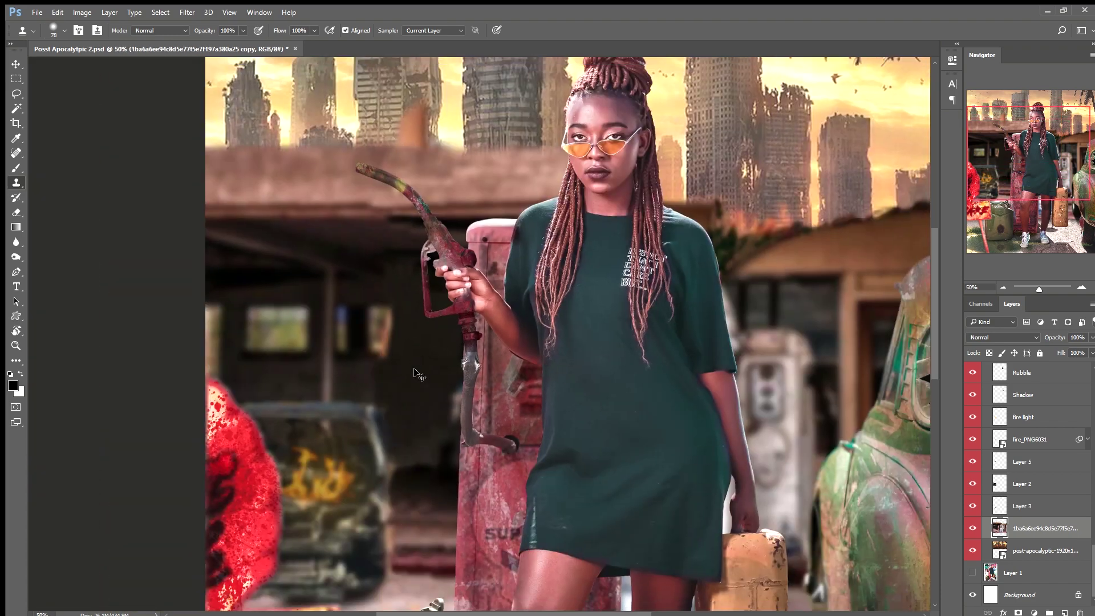
drag(557, 150, 549, 241)
key(e)
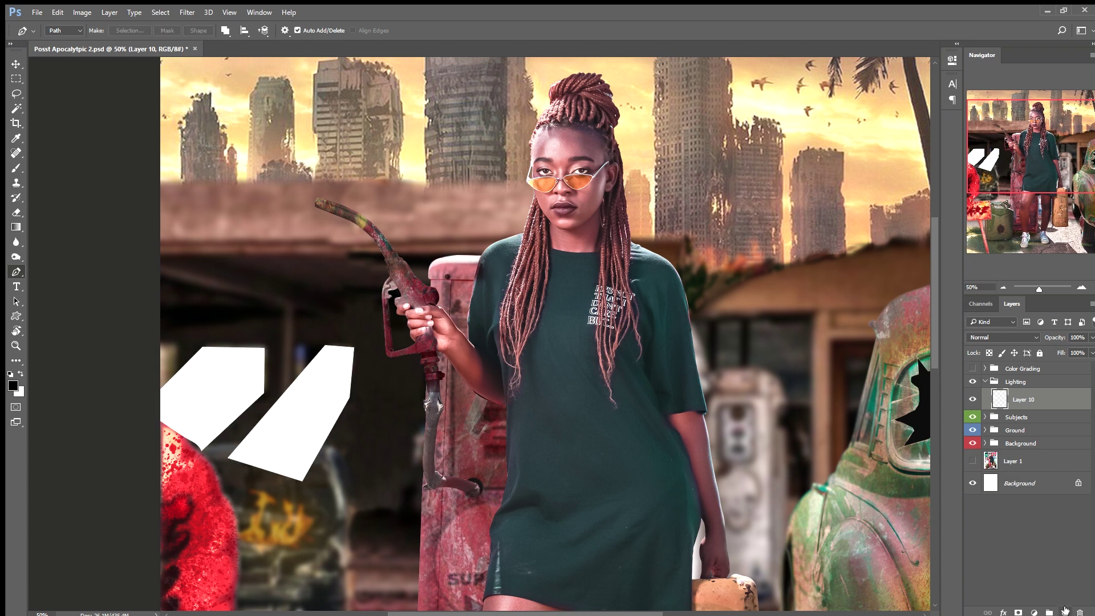
Gaussian-blur the white god-ray beams and fade them to about half opacity
click(972, 399)
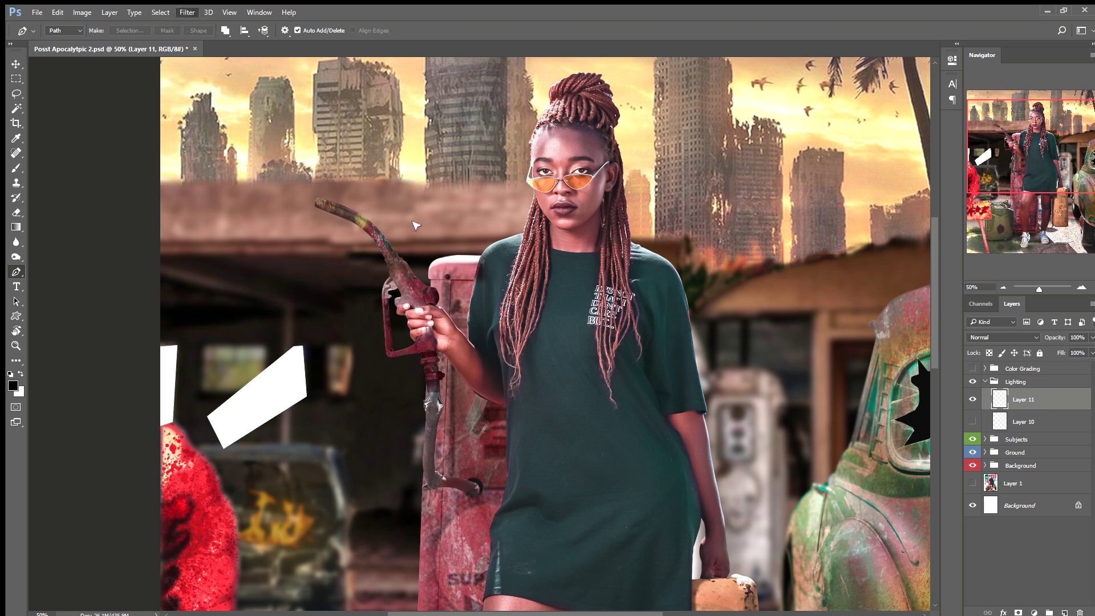
key(ctrl+f)
key(5)
key(2)
Show the first set of light beams and select its layer for erasing the beam ends
key(e)
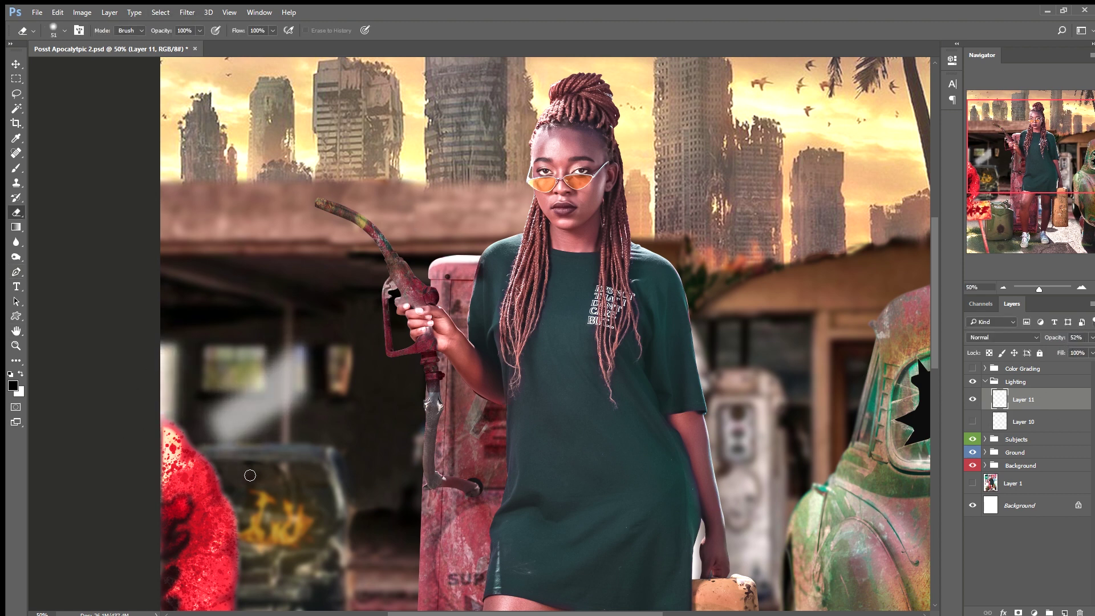
click(972, 421)
click(1024, 422)
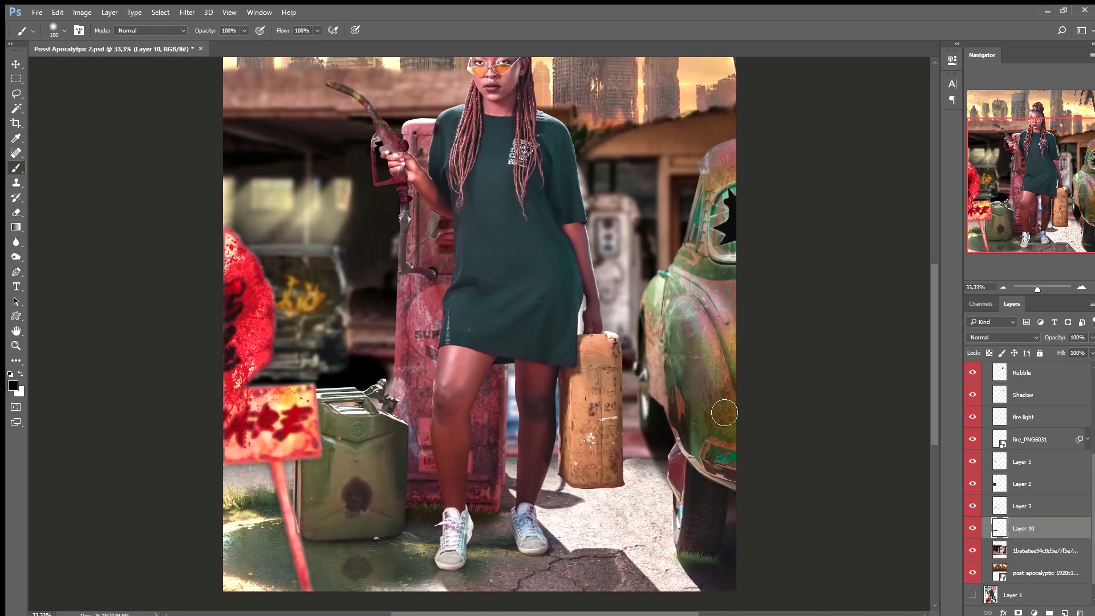
scroll(364, 439, up, 3)
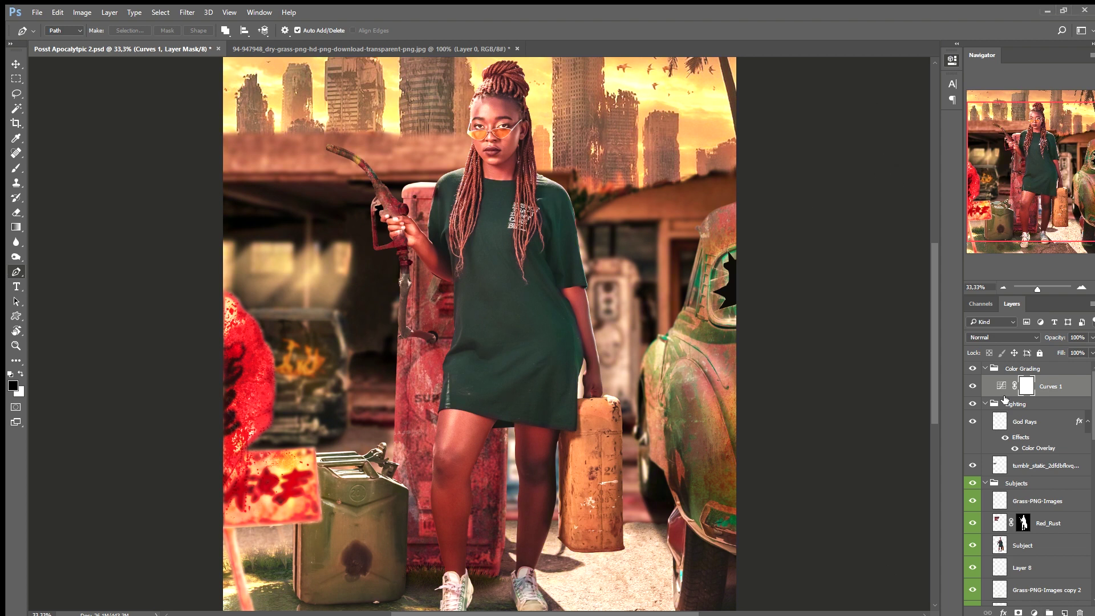
Add the Curves 2 warm-grading adjustment and select the Butterflies-Swarm layer for softening
key(ctrl+j)
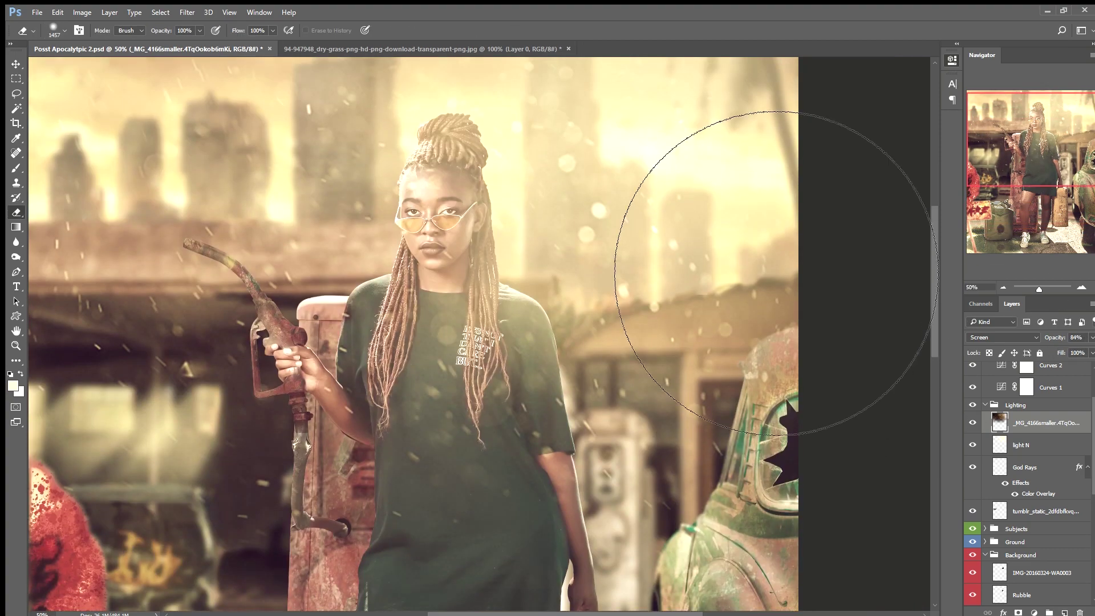
key(h)
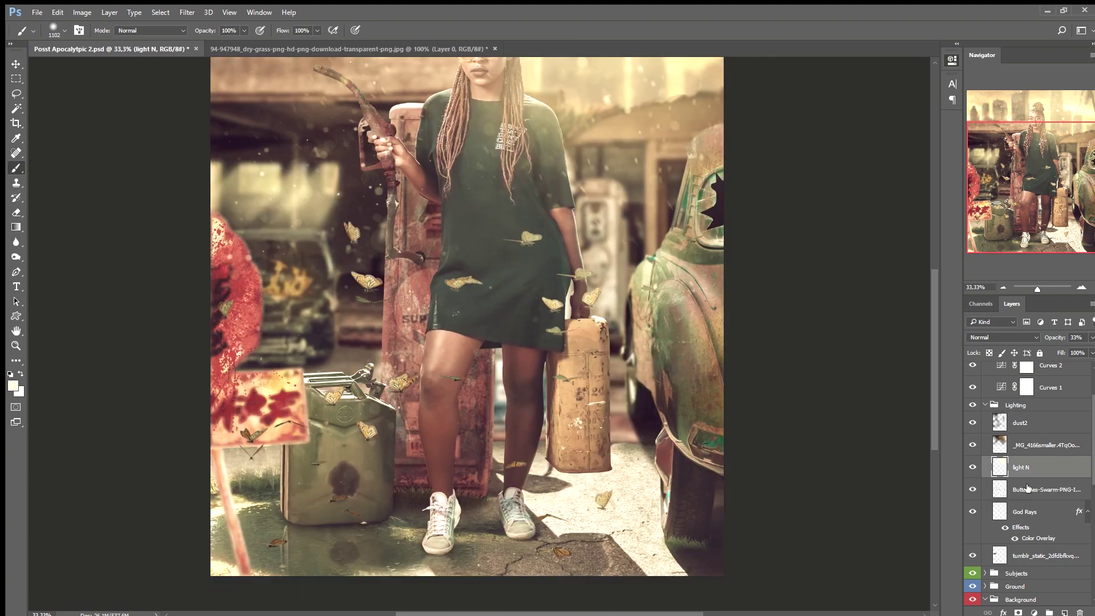
click(1028, 488)
key(r)
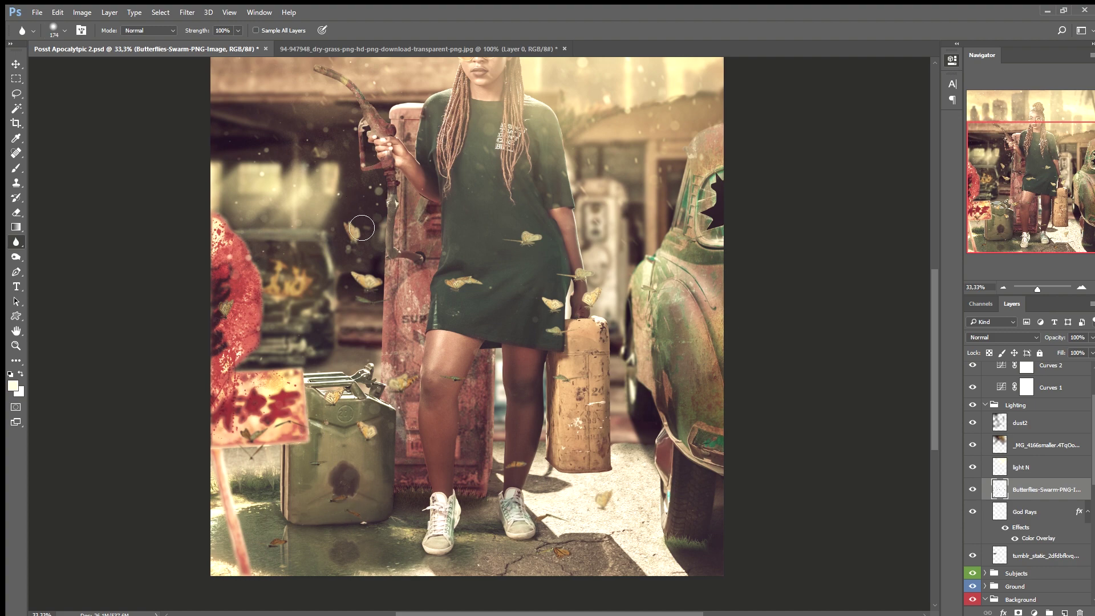
Raise the misty fog overlay to 79% opacity and enlarge the brush for the figure
scroll(622, 355, up, 3)
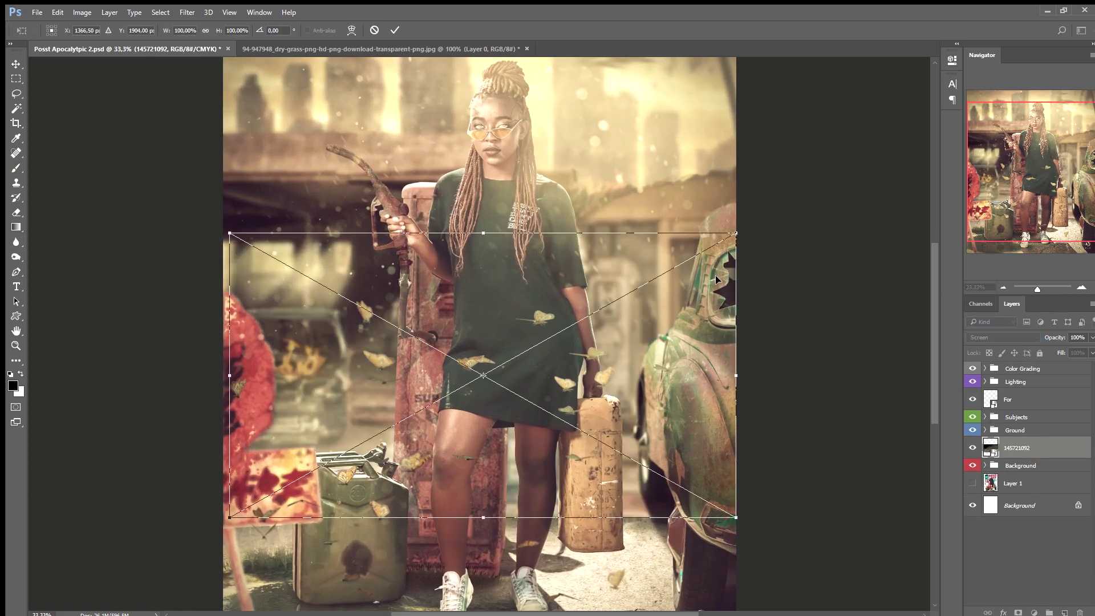
drag(1065, 352, 1080, 350)
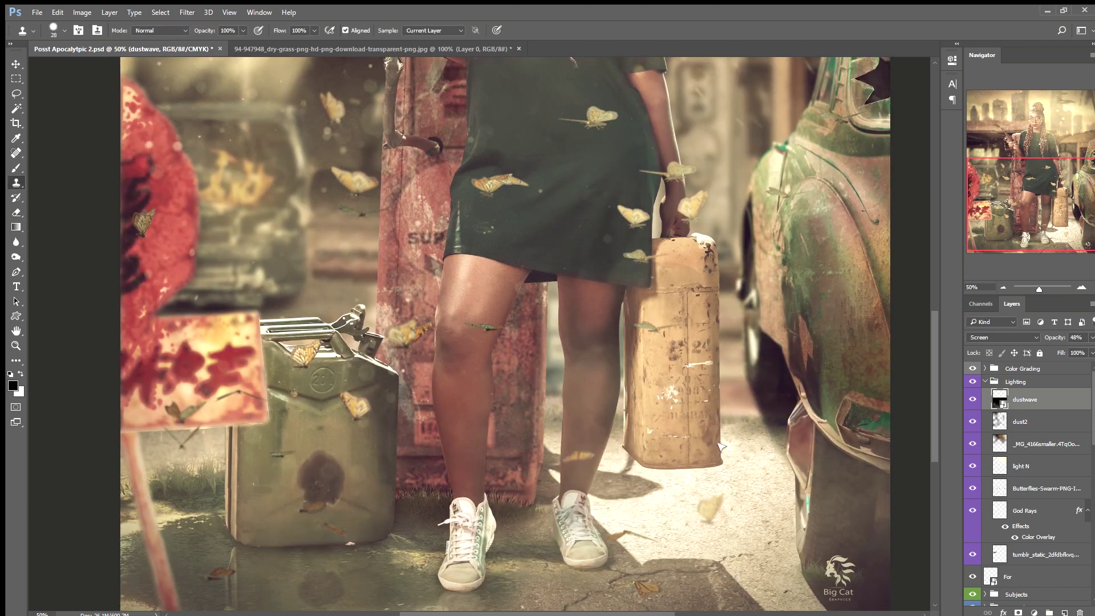
key(bracketright)
key(ctrl+minus)
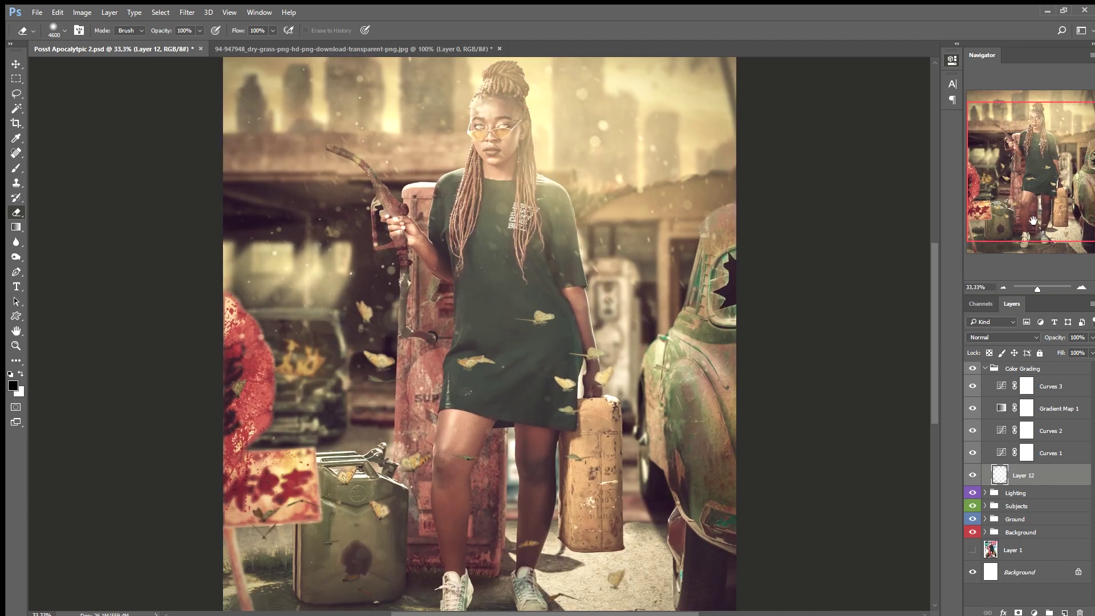
Scale the can copy to about 36% width, mask Layer 14 to the windshield, and fade the shadow layer to 32%
scroll(502, 433, down, 5)
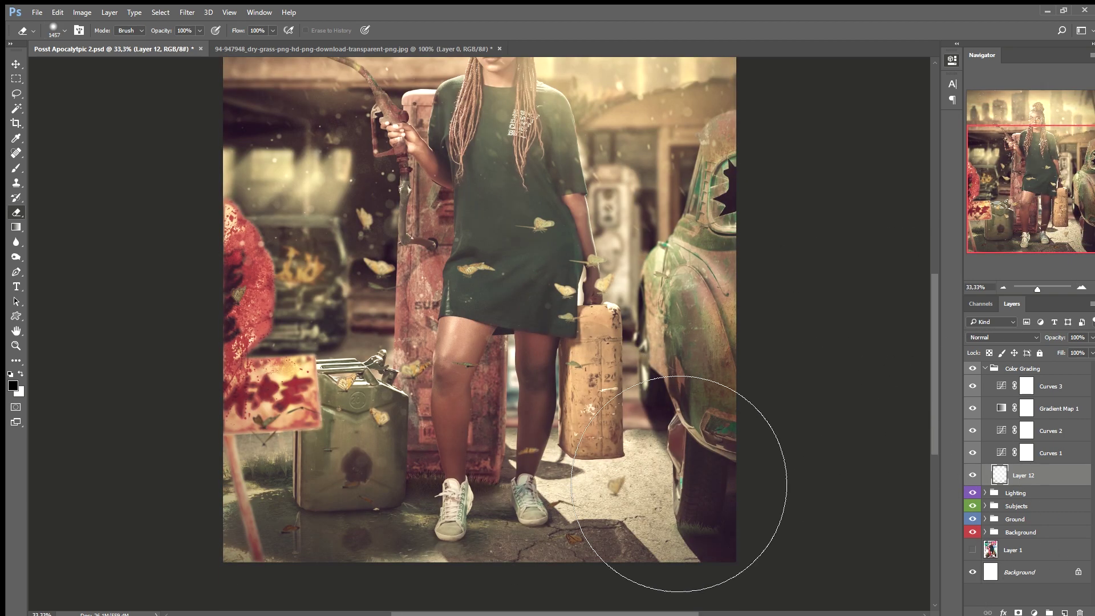
scroll(551, 344, up, 7)
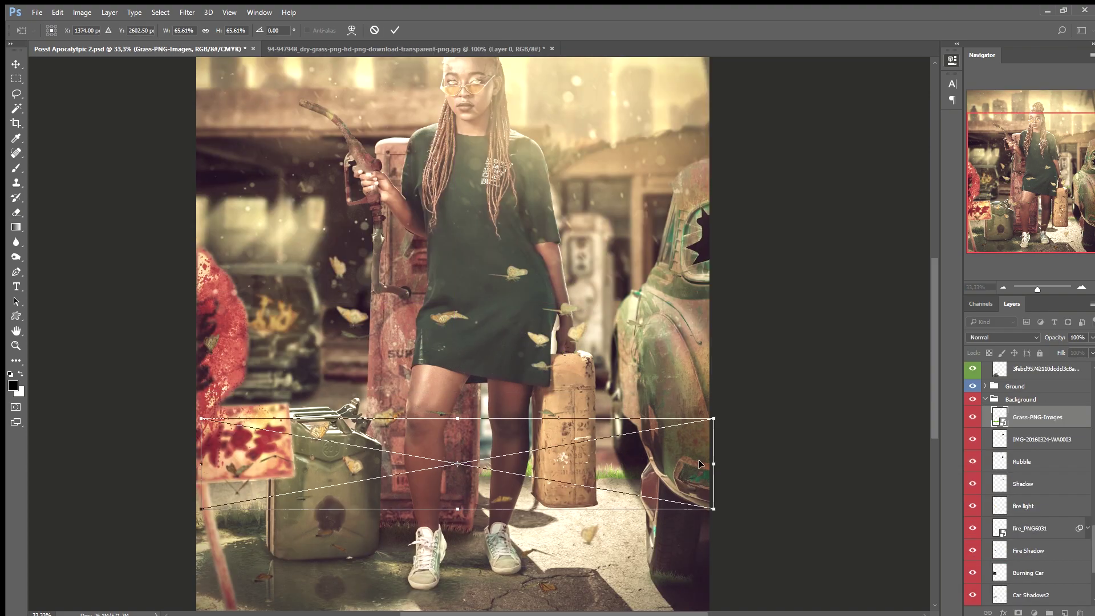
key(ctrl+plus)
scroll(700, 462, down, 2)
mouse_move(685, 451)
mouse_down()
mouse_move(738, 418)
mouse_move(733, 436)
mouse_up()
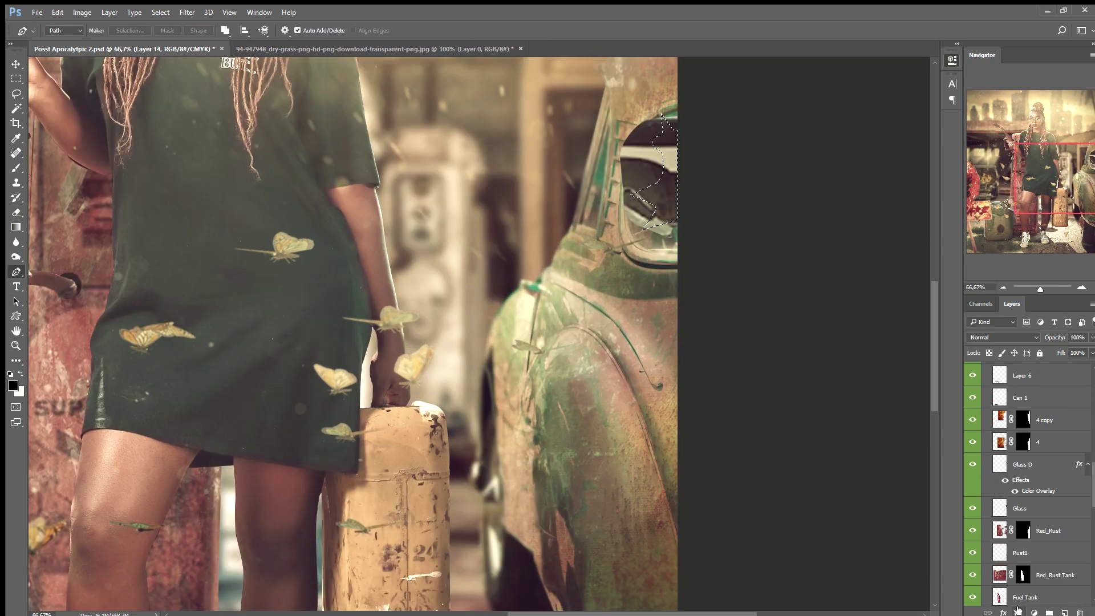
click(1017, 611)
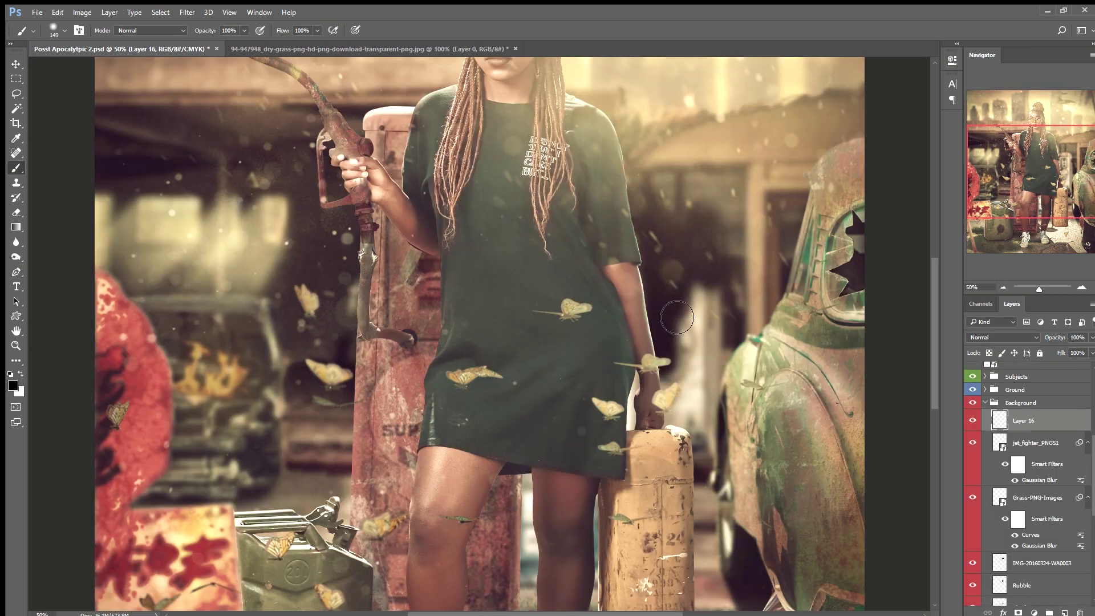
drag(1090, 337, 1055, 353)
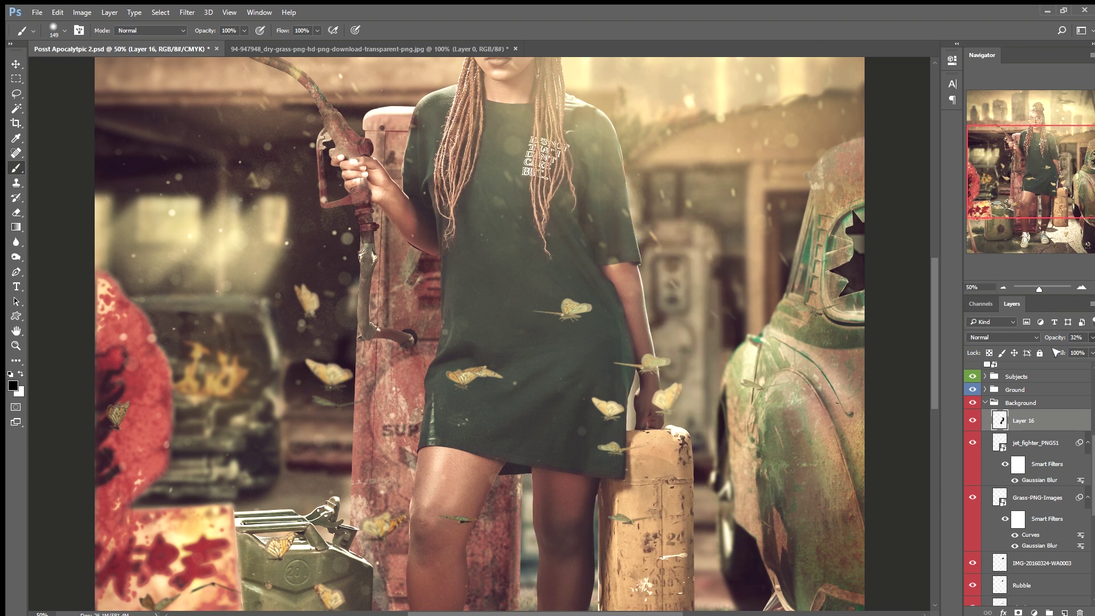